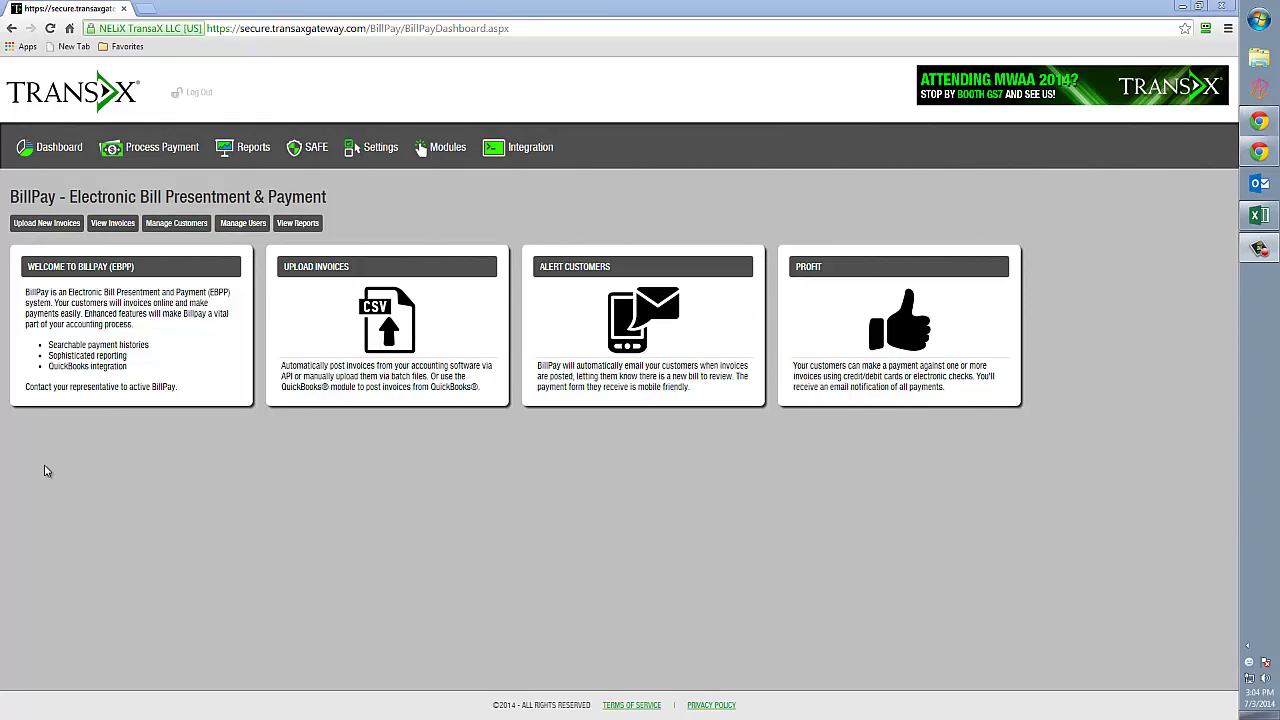
Step: Open the invoice upload page and review the account number and account name columns in the sample invoices spreadsheet
mouse_move(444, 155)
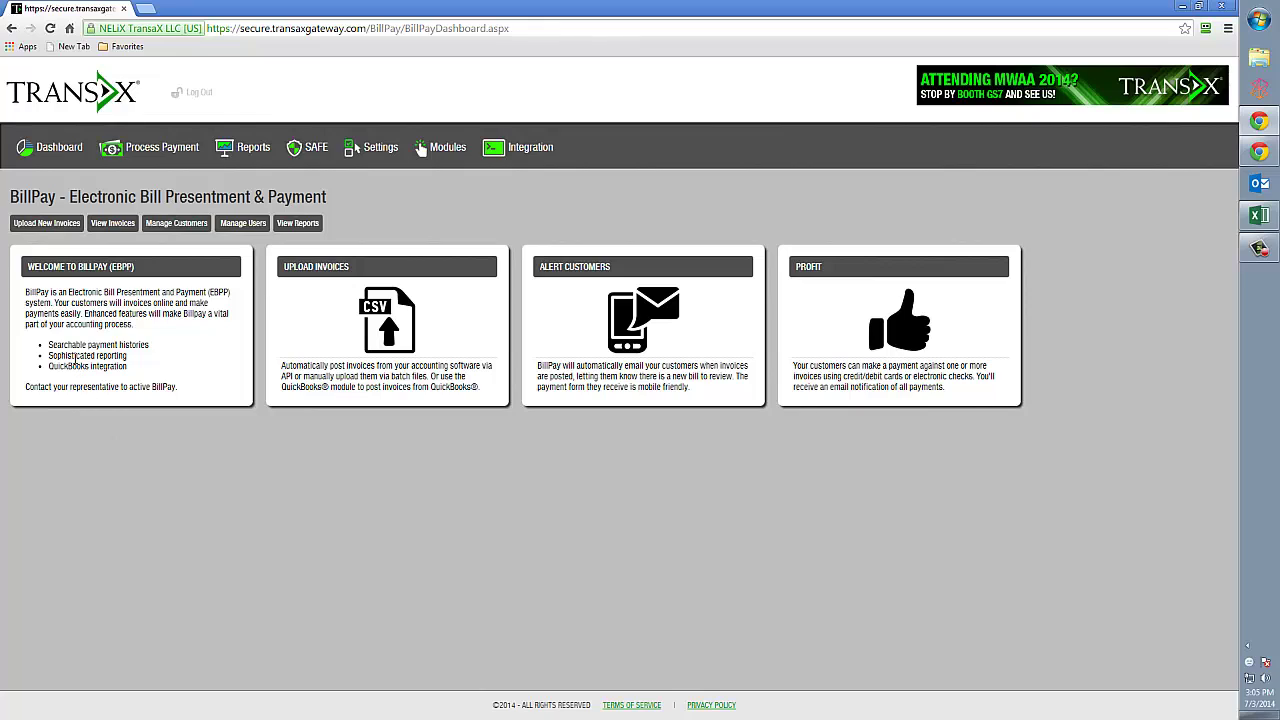
click(44, 224)
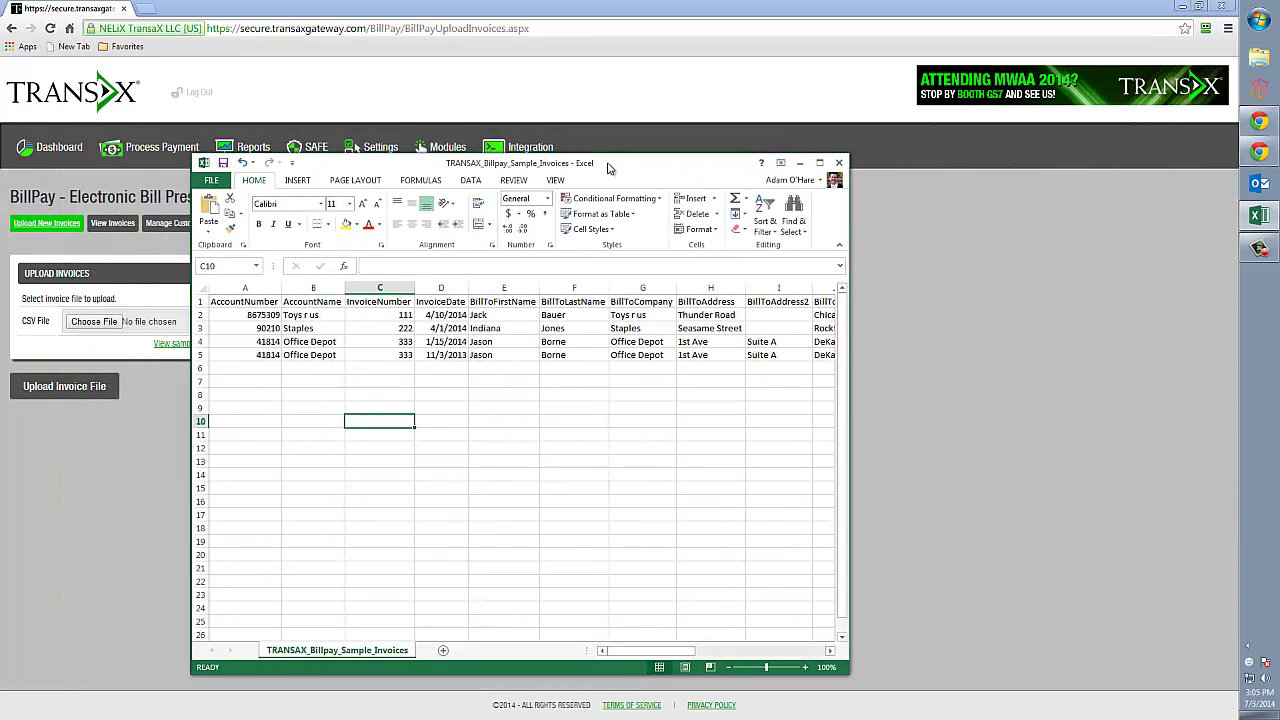
click(550, 417)
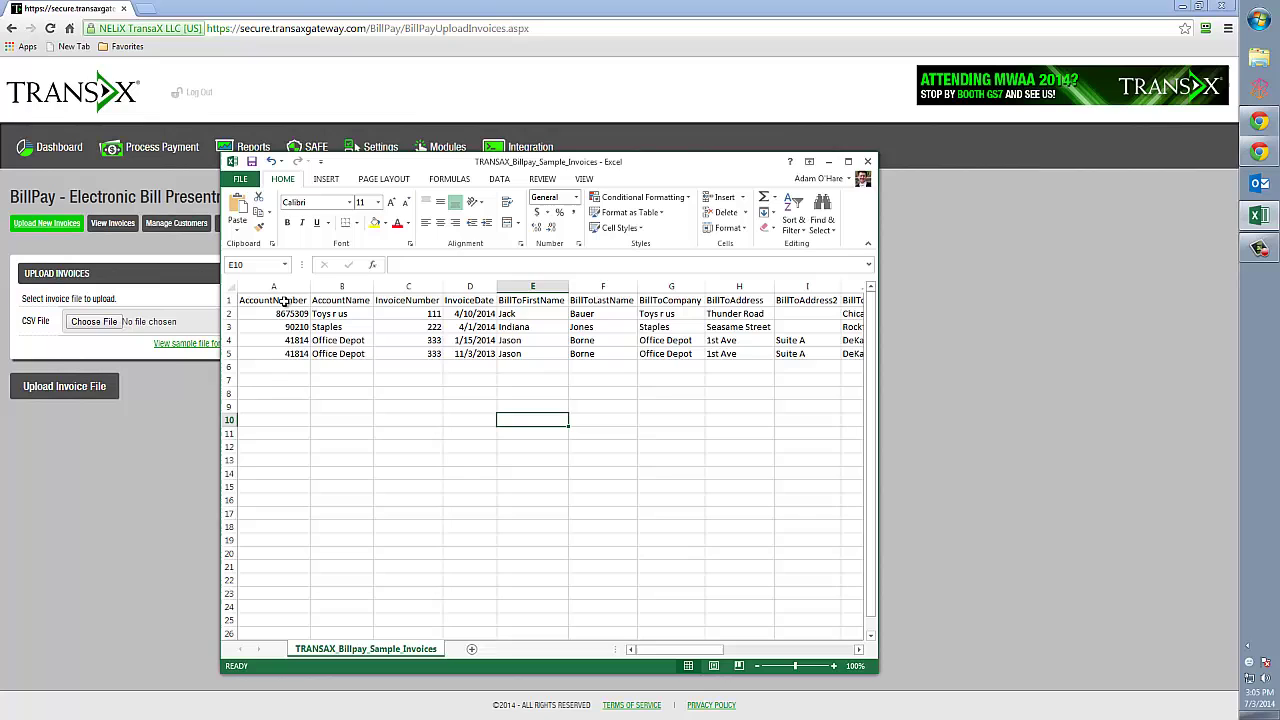
click(284, 302)
click(340, 304)
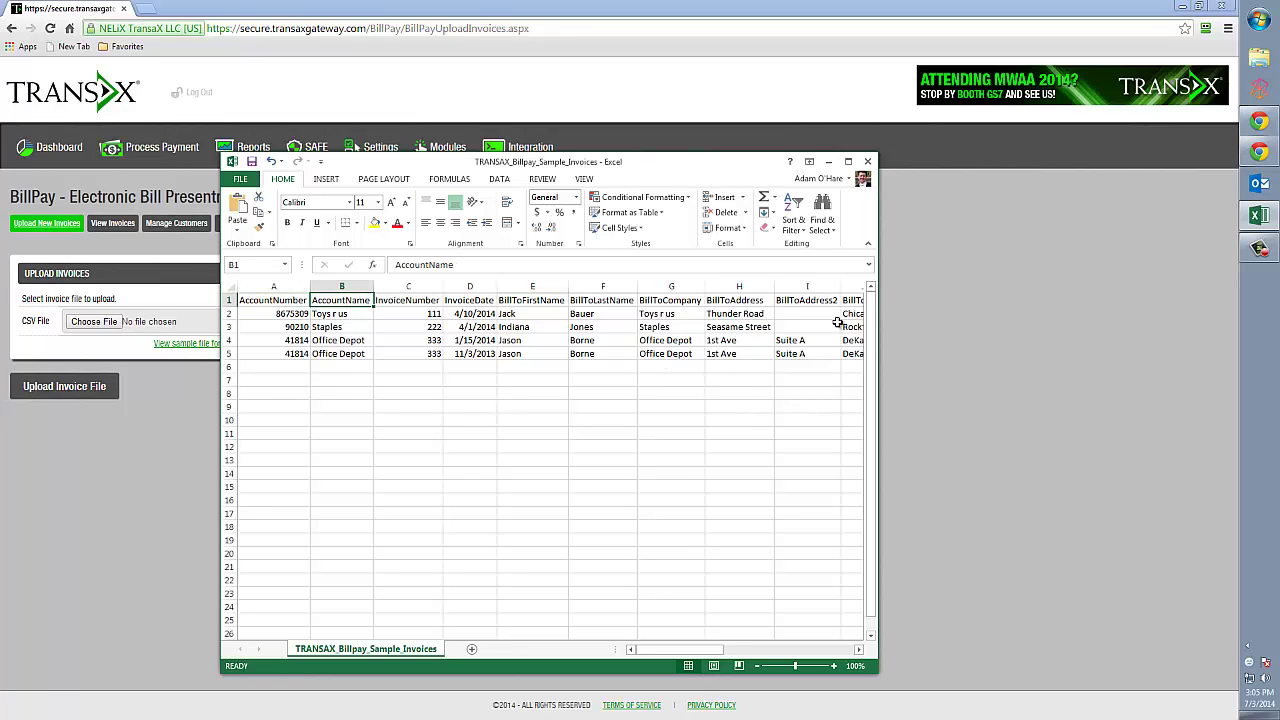
click(828, 161)
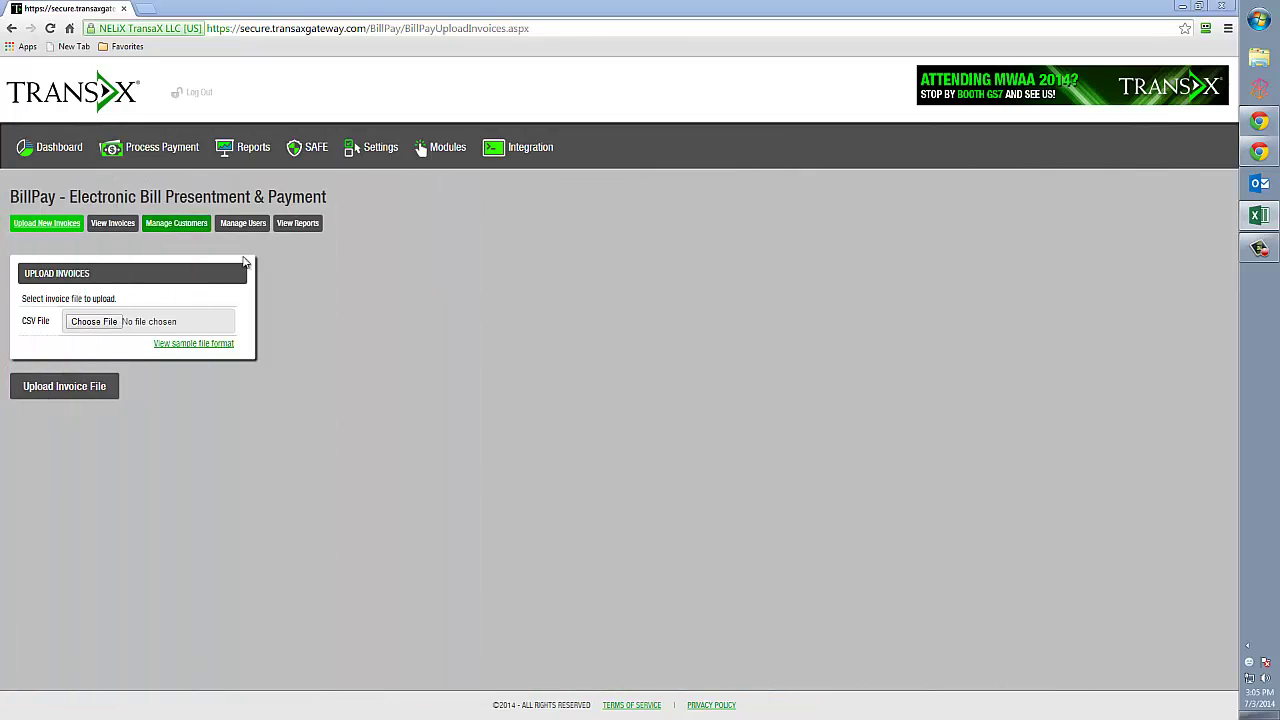
Step: Search BillPay invoices without any filters to list all of them
click(113, 224)
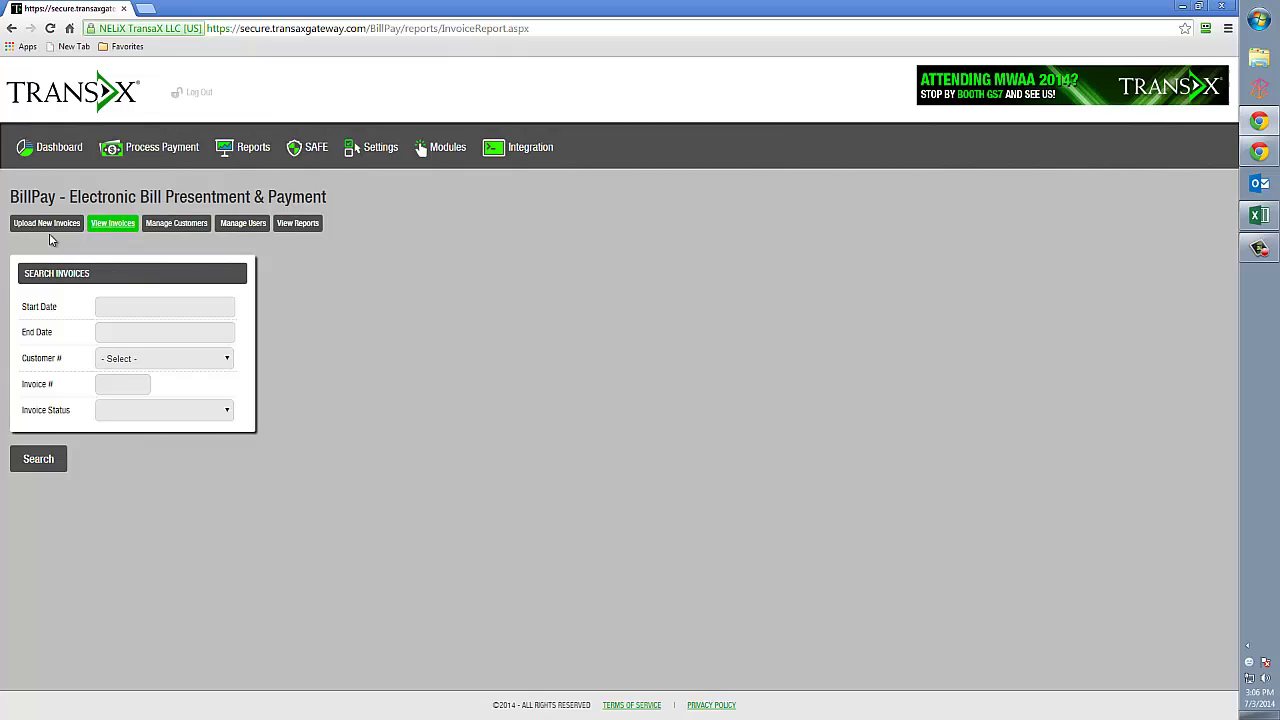
click(47, 223)
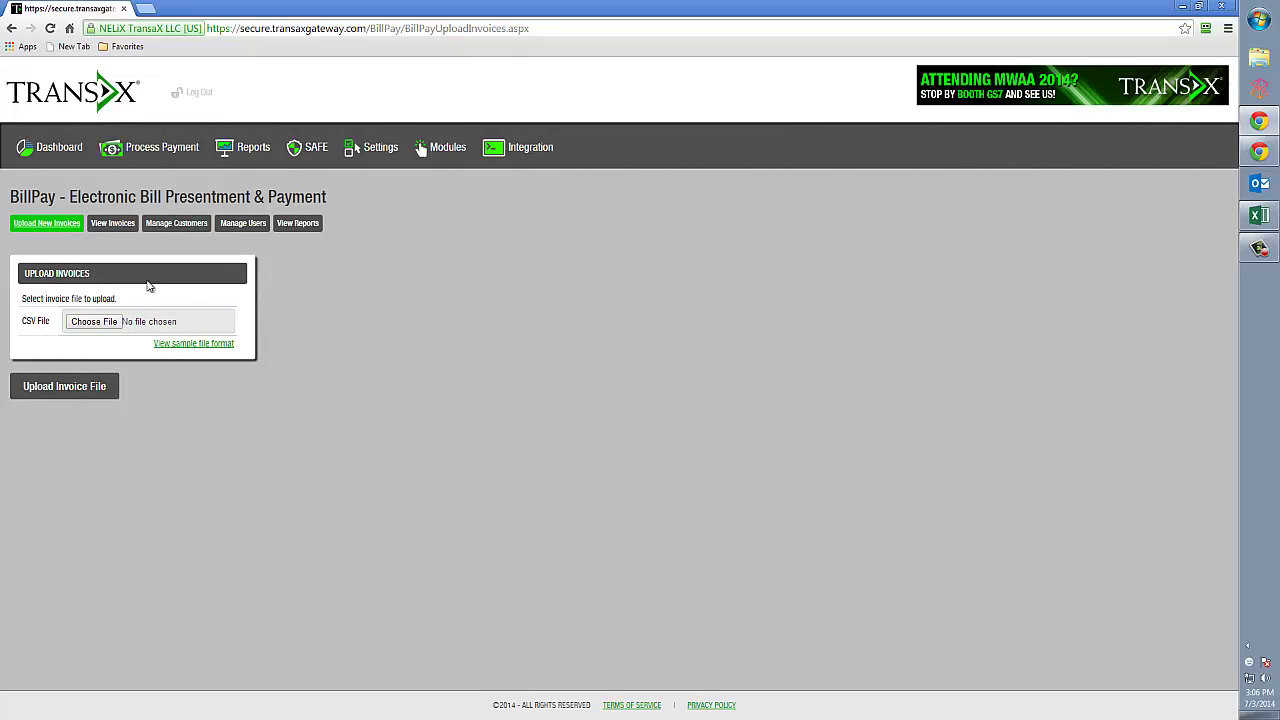
click(114, 226)
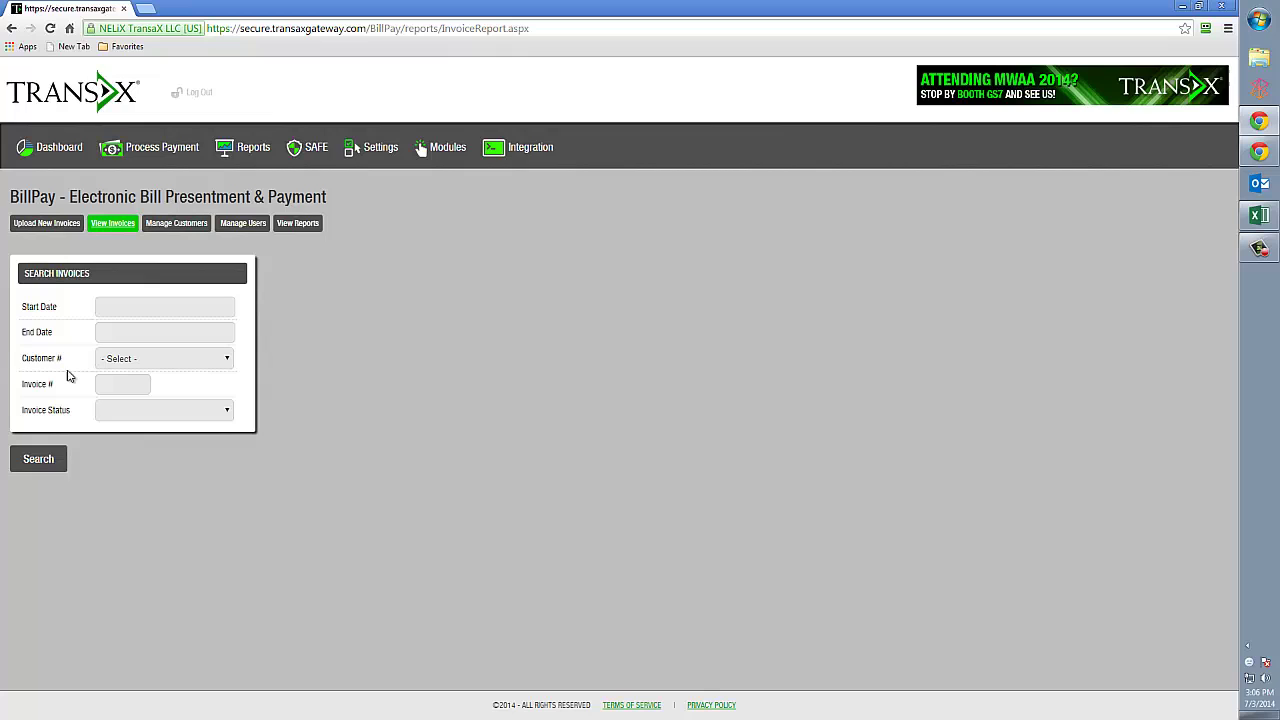
click(36, 464)
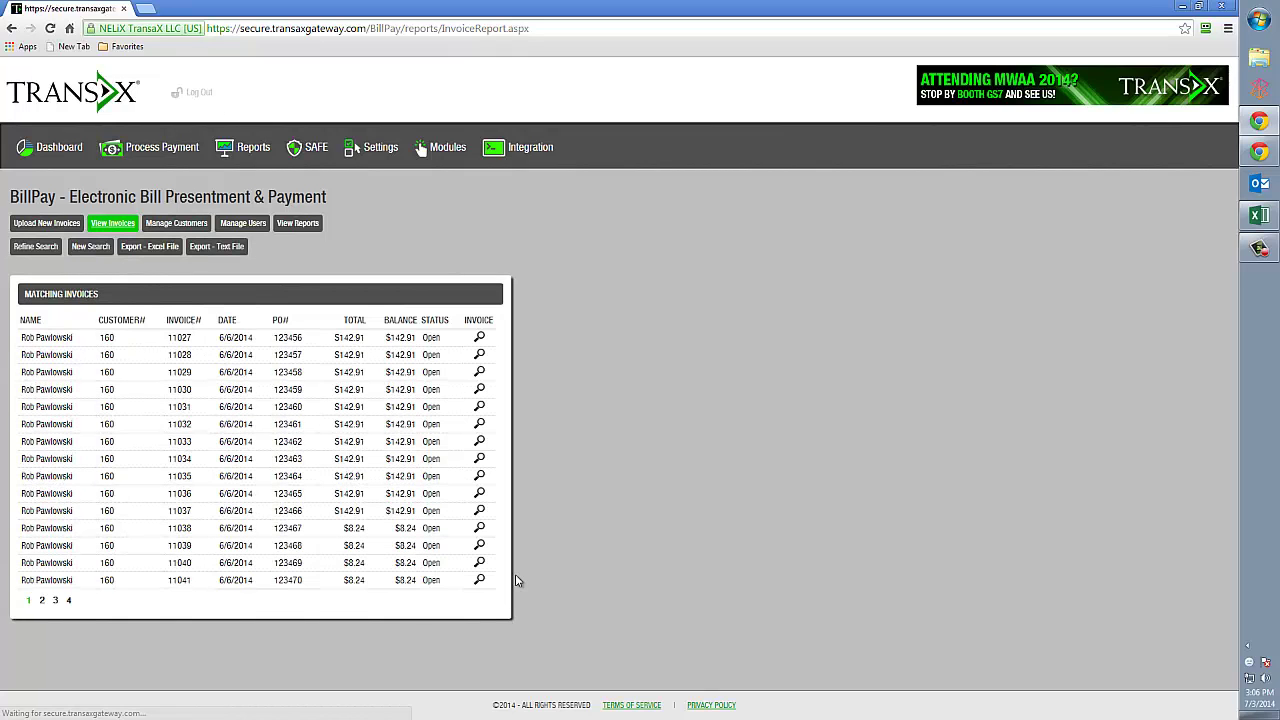
Step: View the fifth listed invoice in an enlarged window down to its QR code and remaining balance, and close it
click(479, 408)
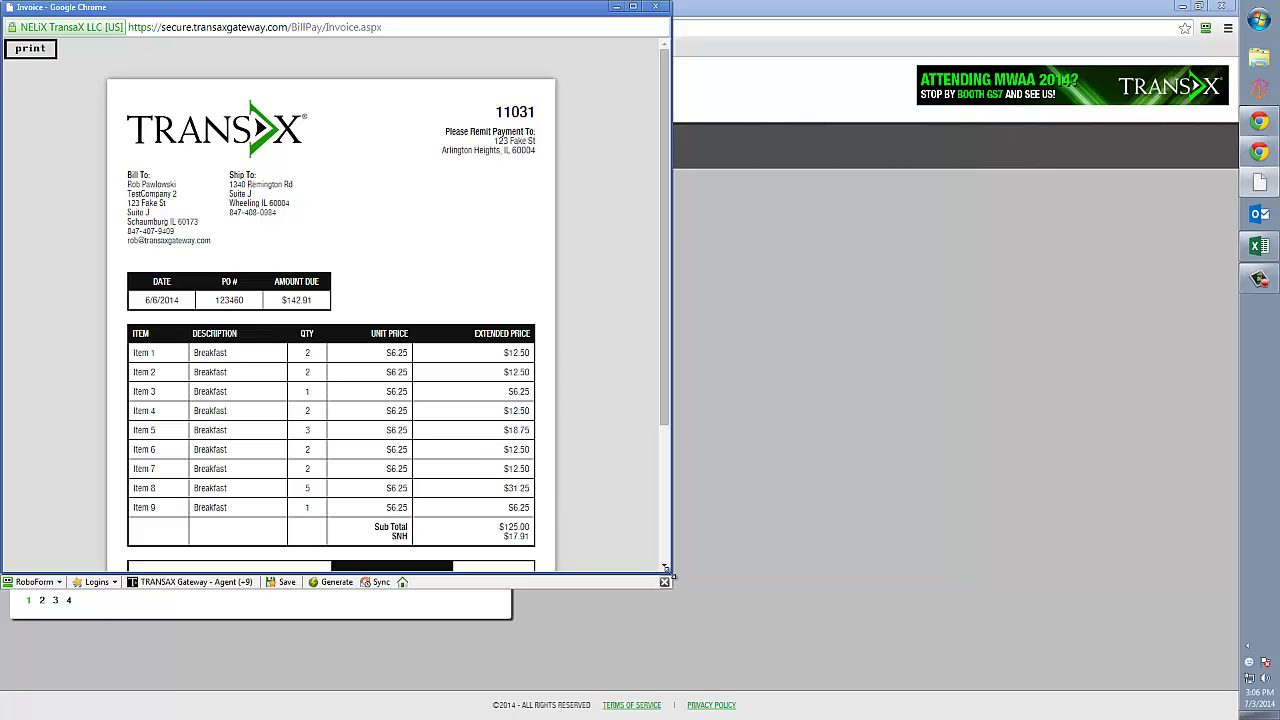
drag(670, 605, 700, 712)
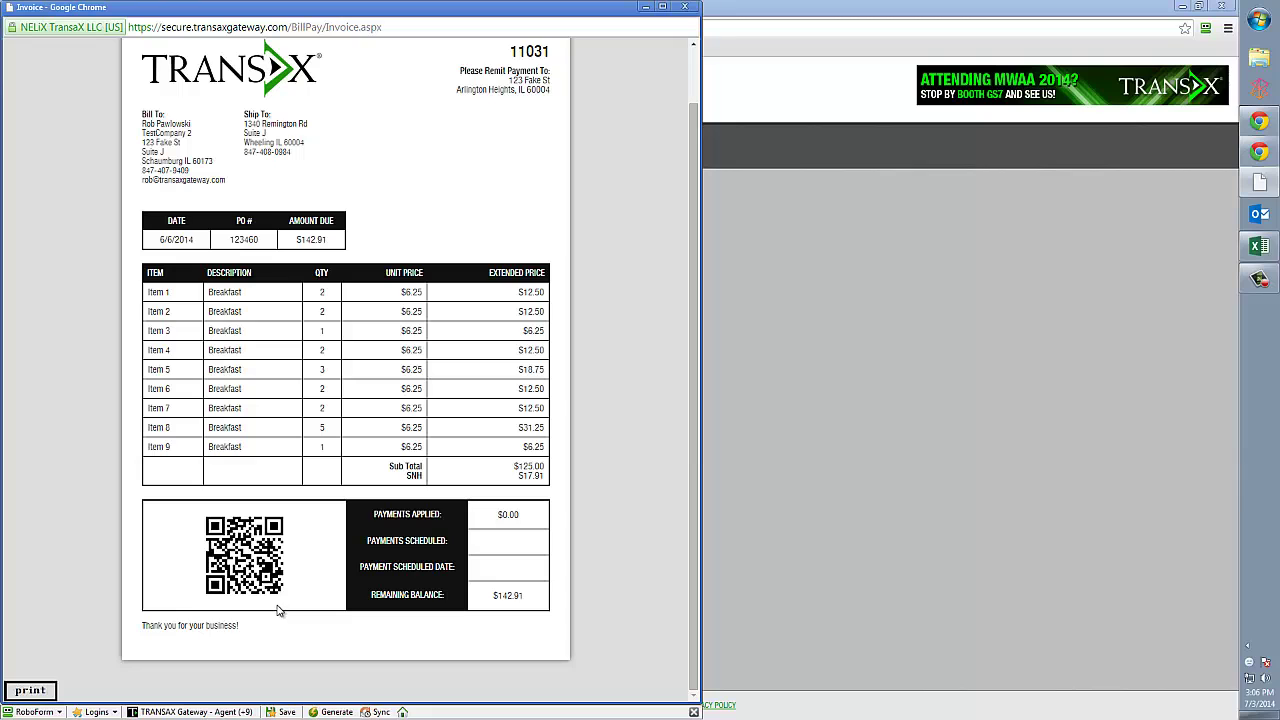
click(684, 7)
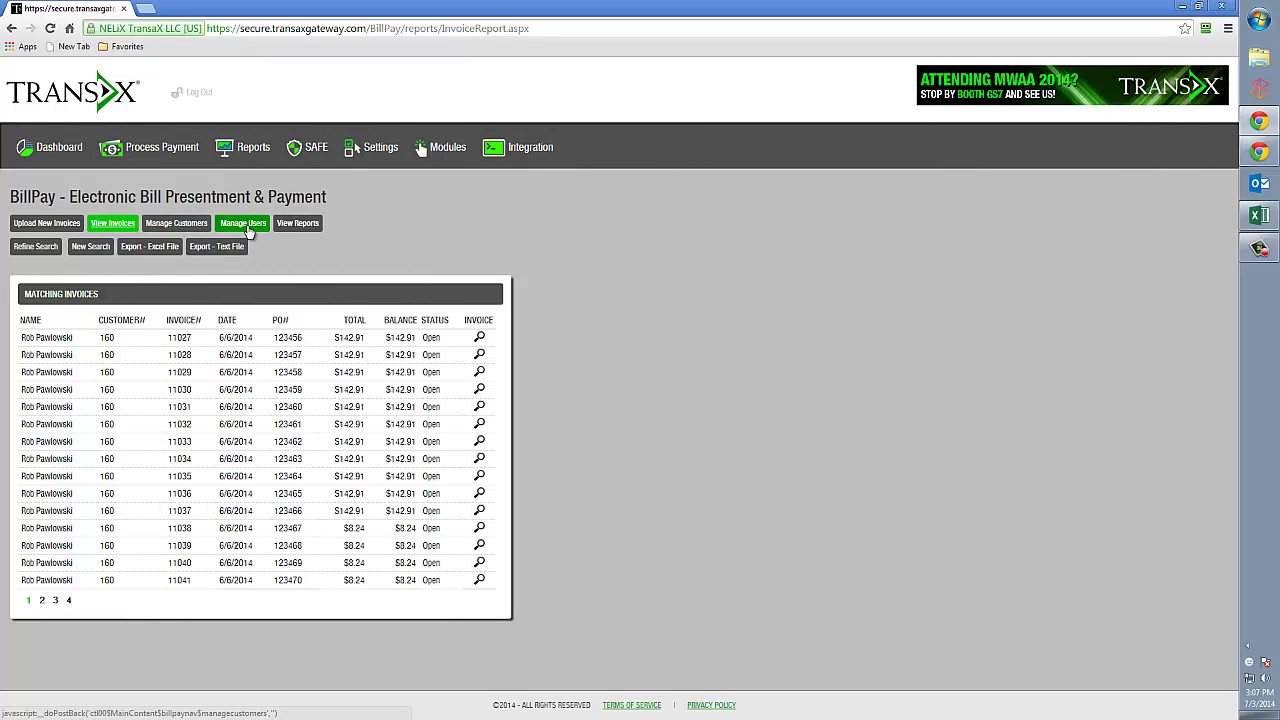
Step: List all BillPay customers, and open the details of the TestCompany 2 user from the customers' users list
click(178, 230)
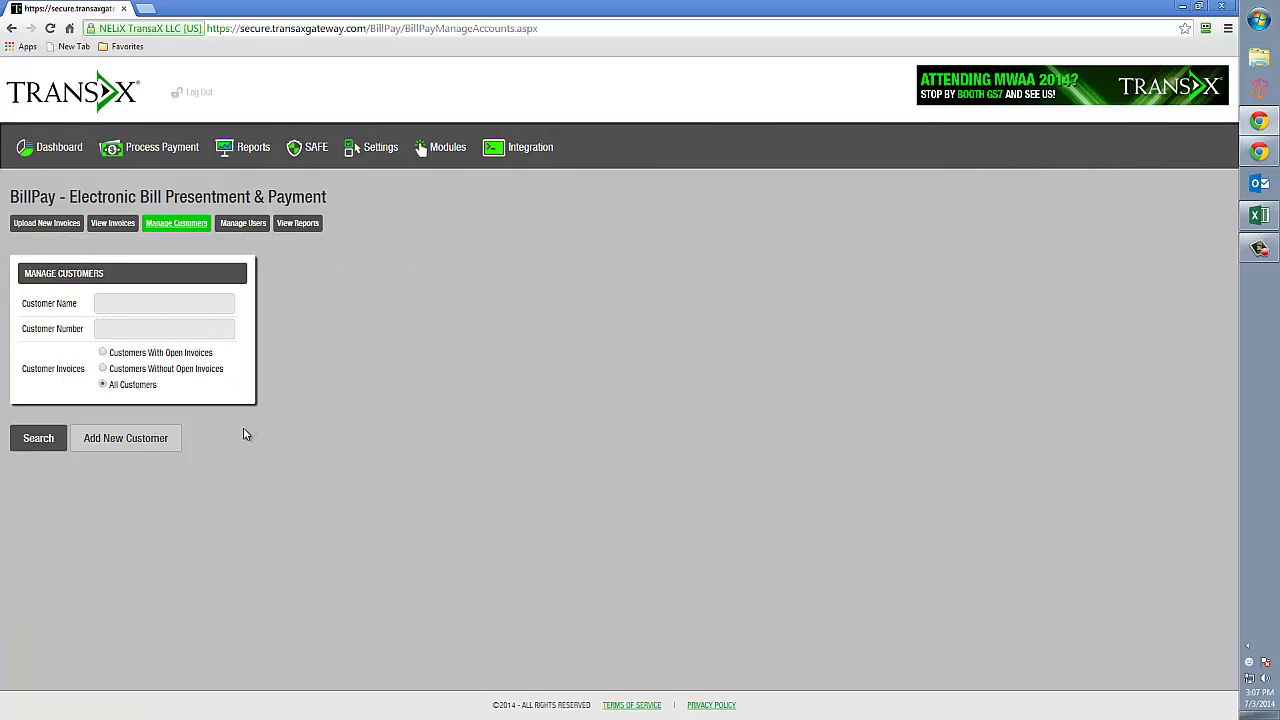
click(42, 442)
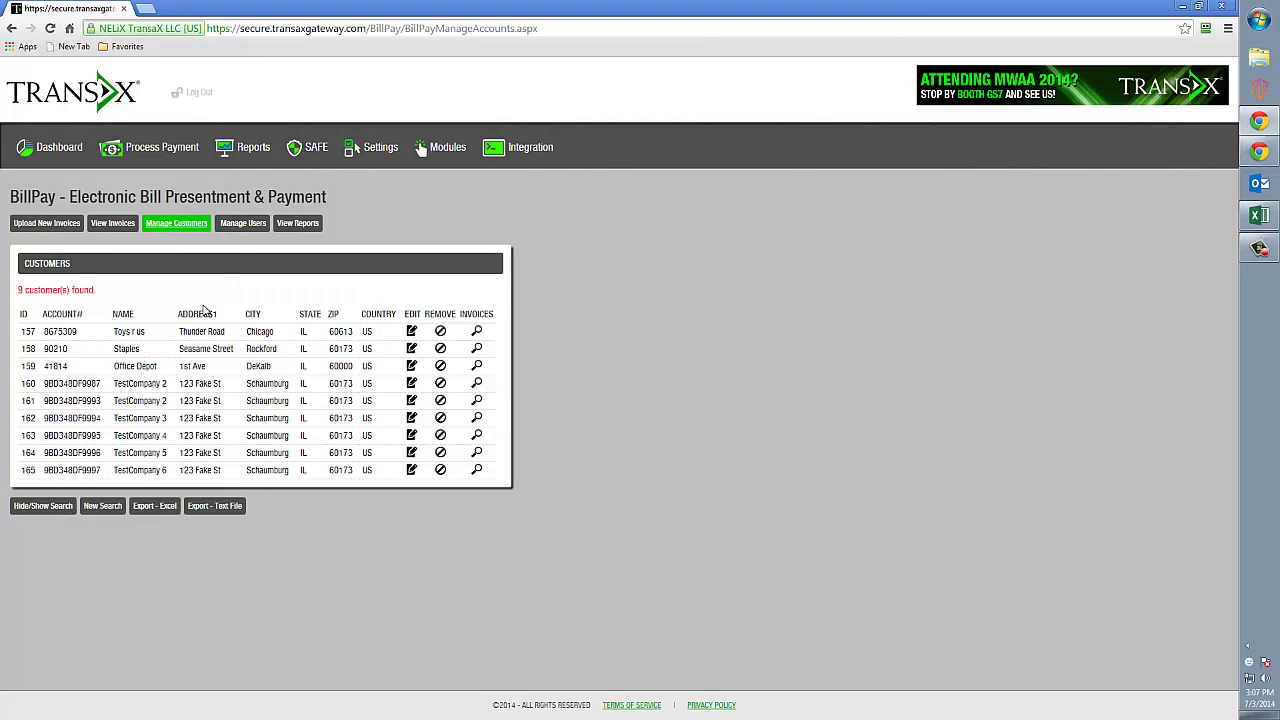
click(241, 226)
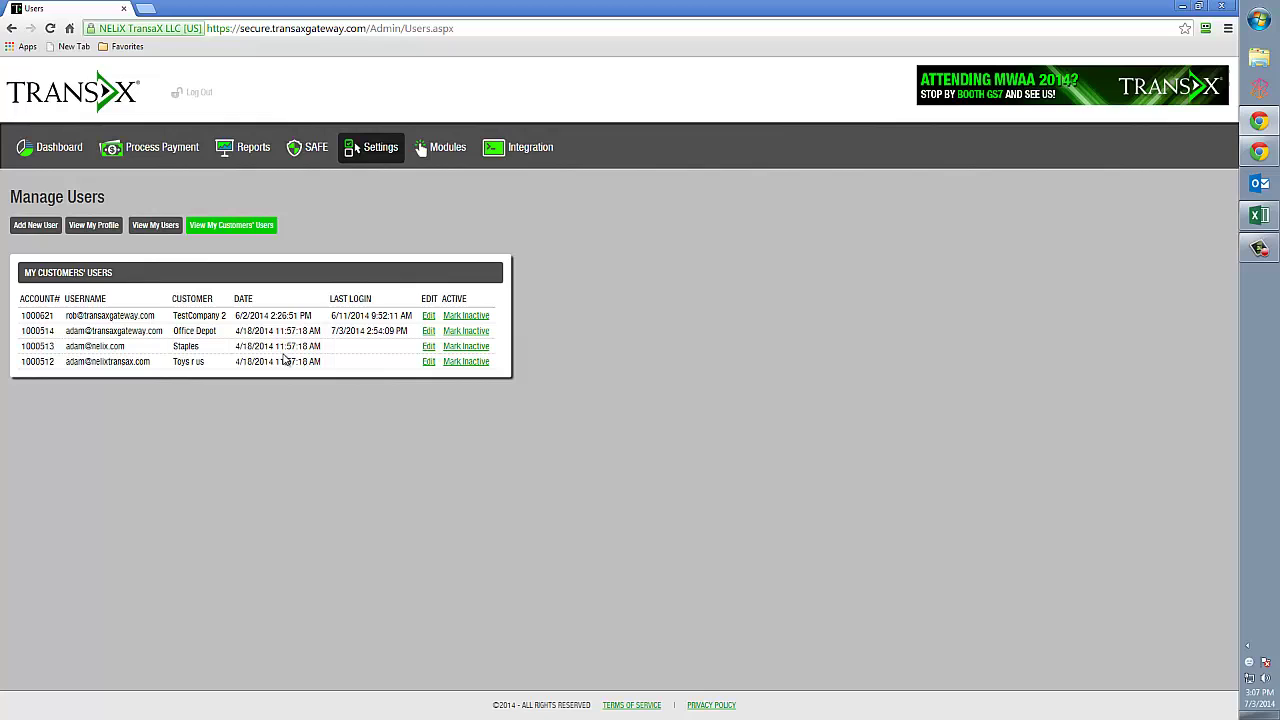
click(428, 316)
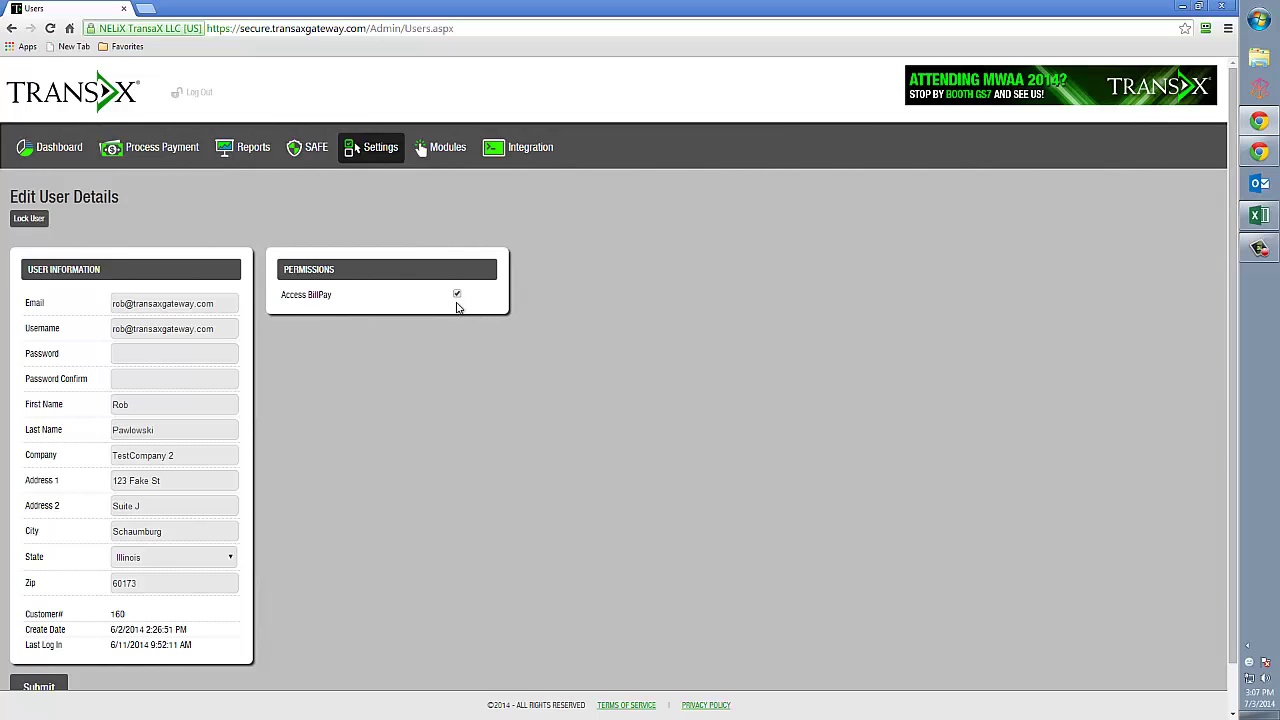
Step: Return to the BillPay module and run the Transaction By Payment report without filters
mouse_move(440, 150)
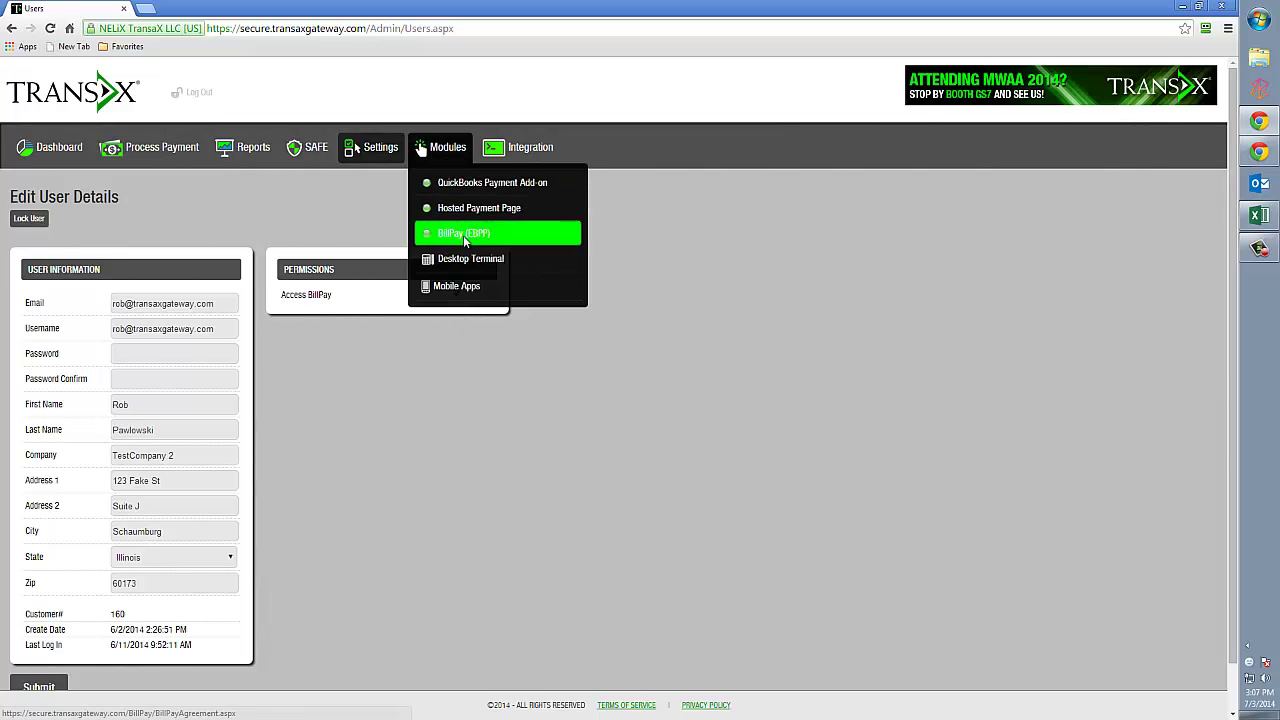
click(575, 292)
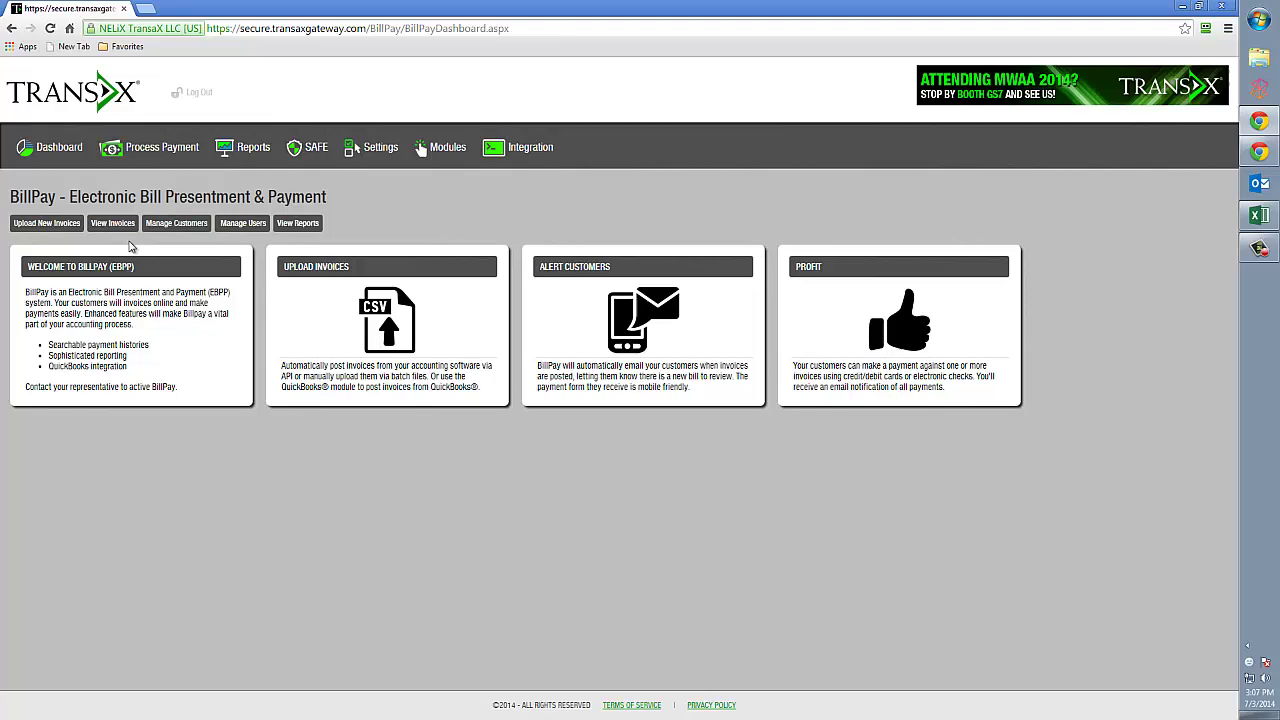
click(297, 223)
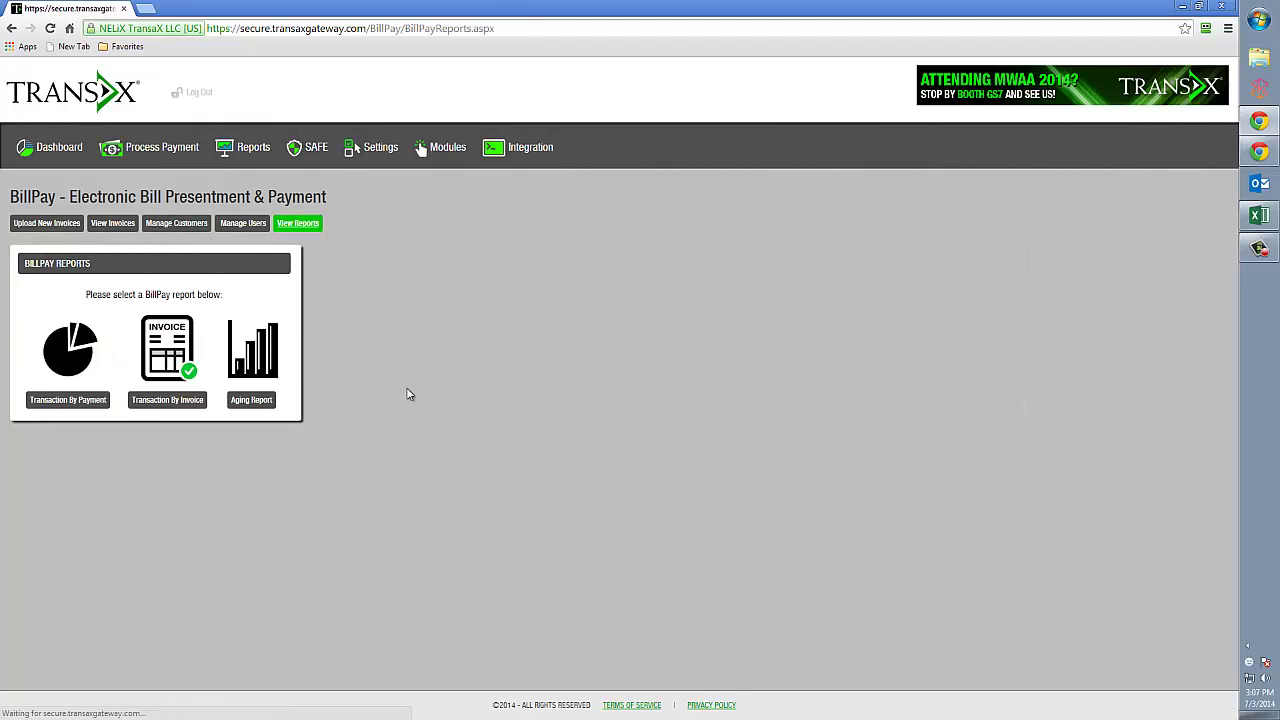
click(52, 402)
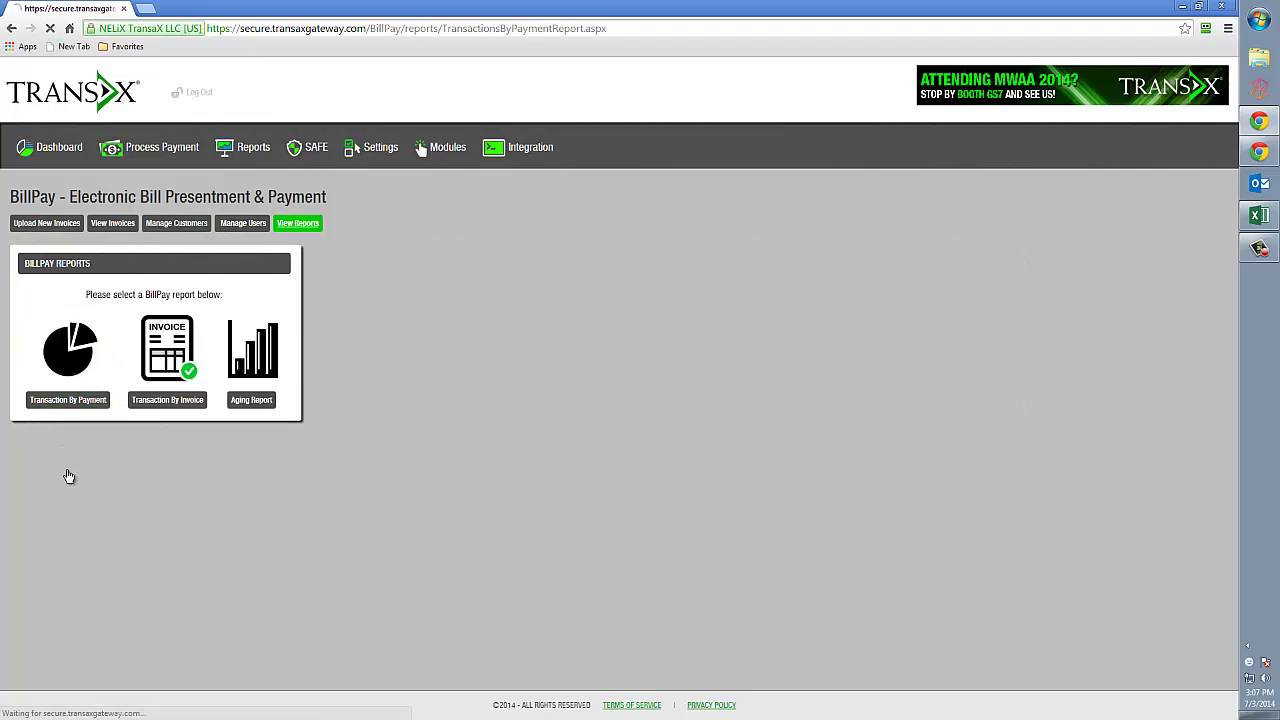
click(46, 460)
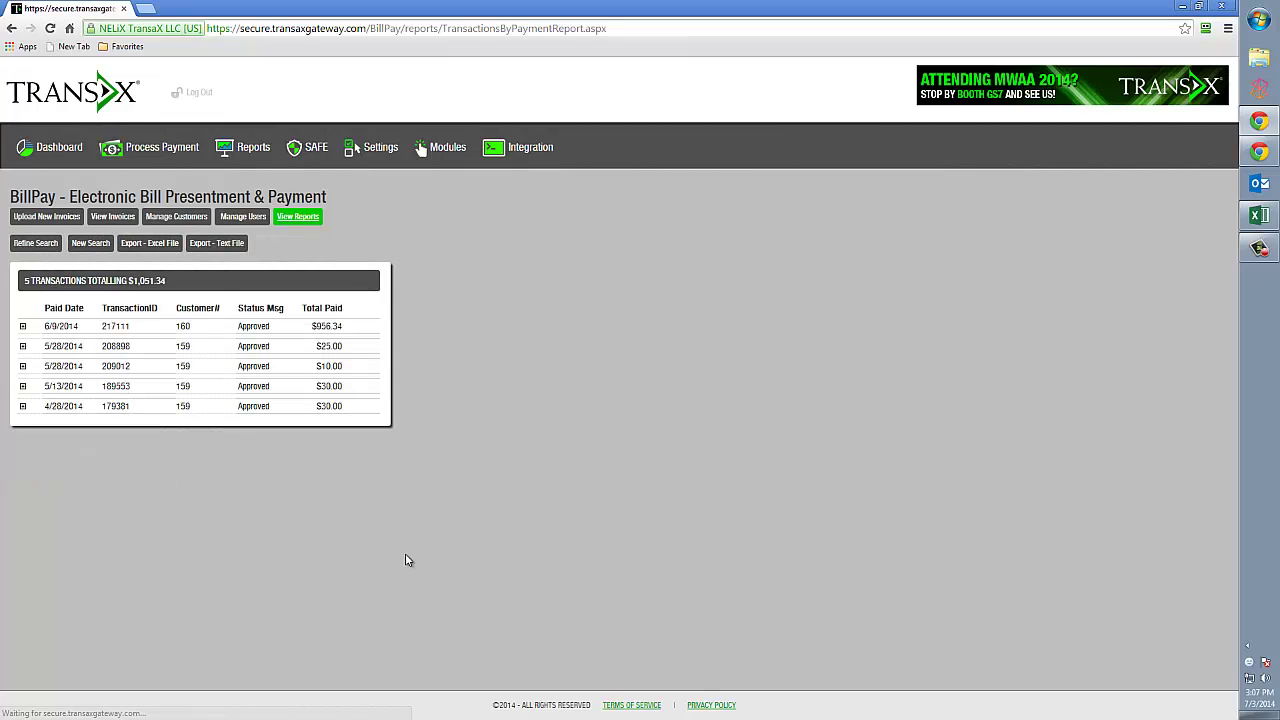
Step: Expand the 6/9/2014 payment and highlight its total paid and the invoice rows it was applied to
click(22, 326)
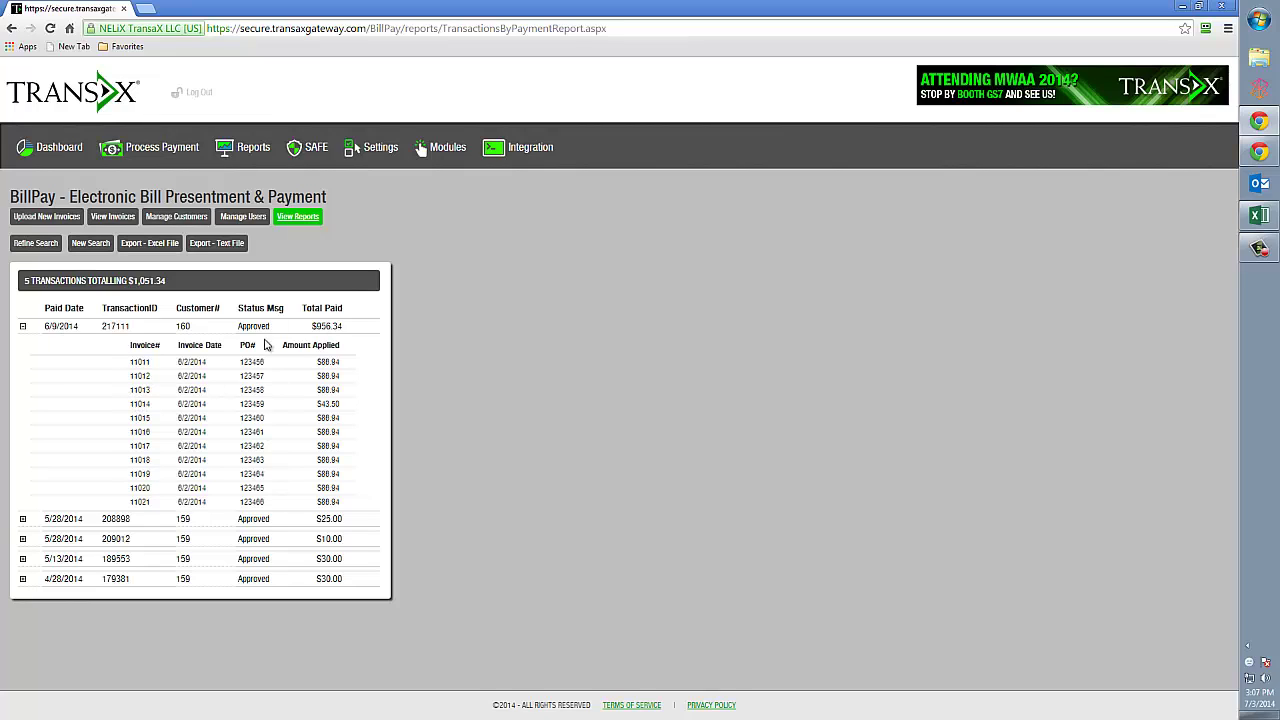
drag(312, 326, 344, 327)
click(453, 351)
drag(130, 362, 336, 500)
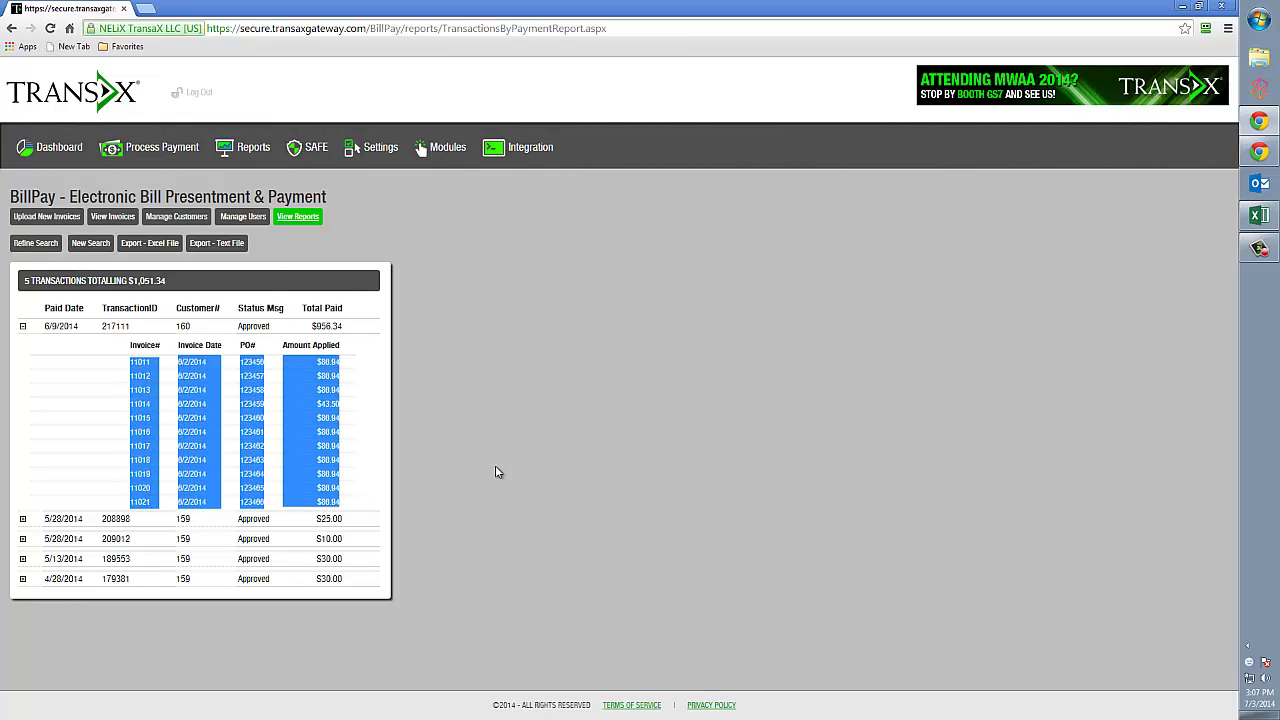
click(303, 378)
Step: Run the Transaction By Invoice report without filters and open the details of the first listed transaction
click(298, 218)
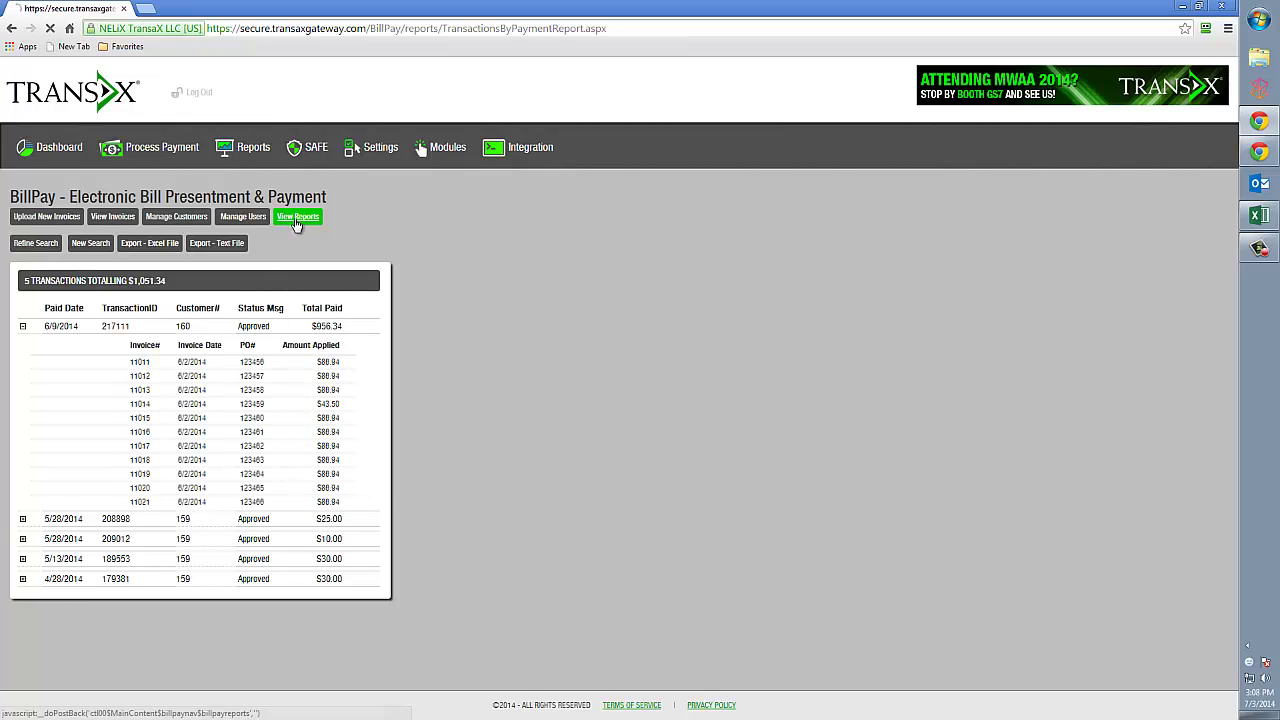
click(158, 405)
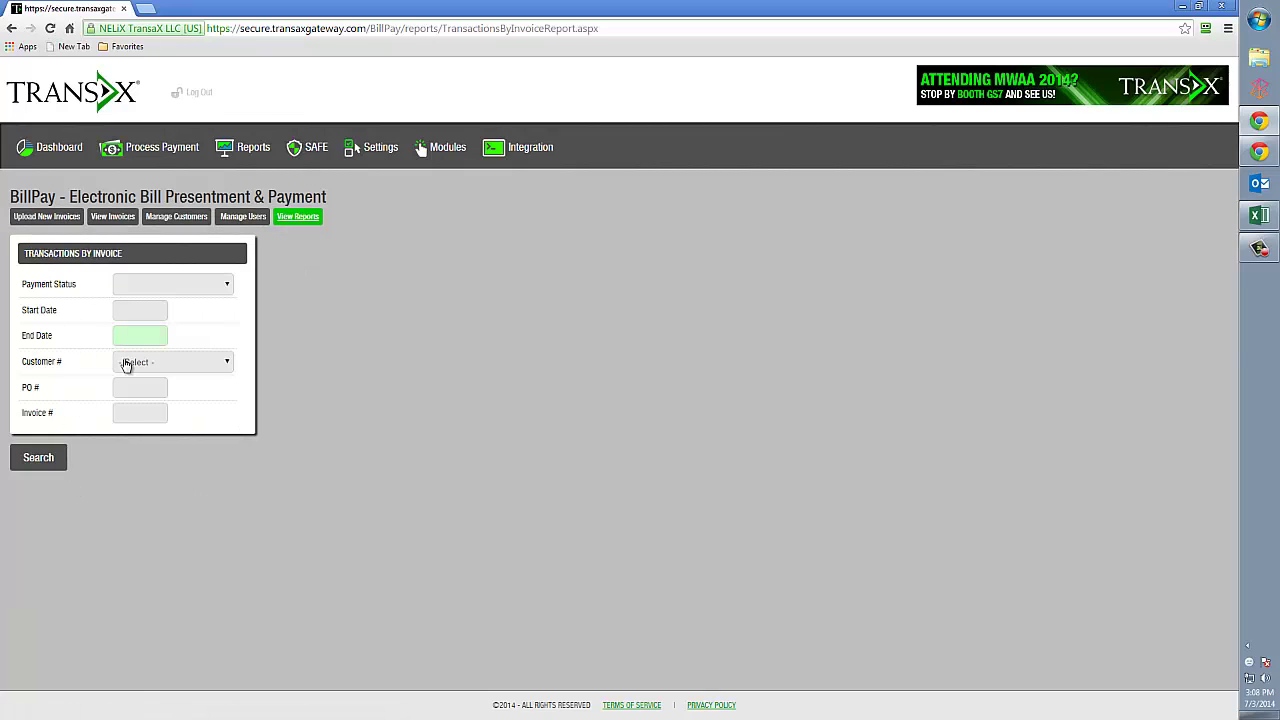
click(58, 457)
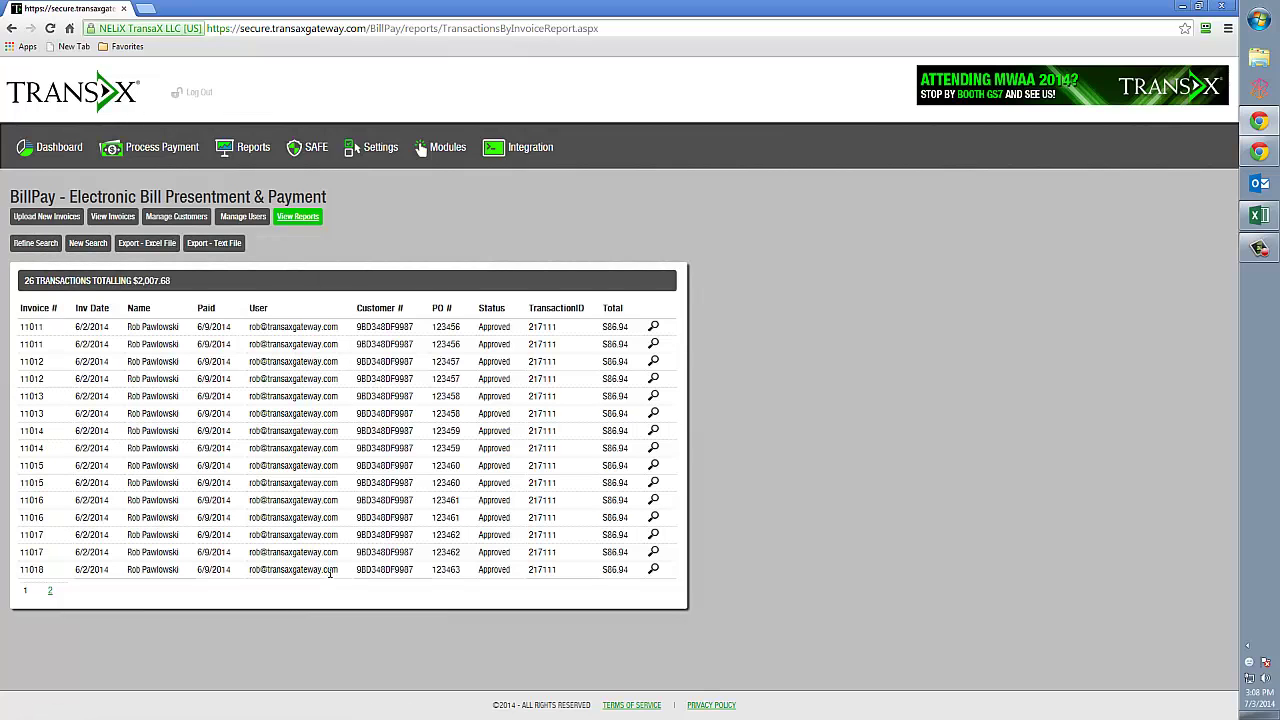
click(653, 326)
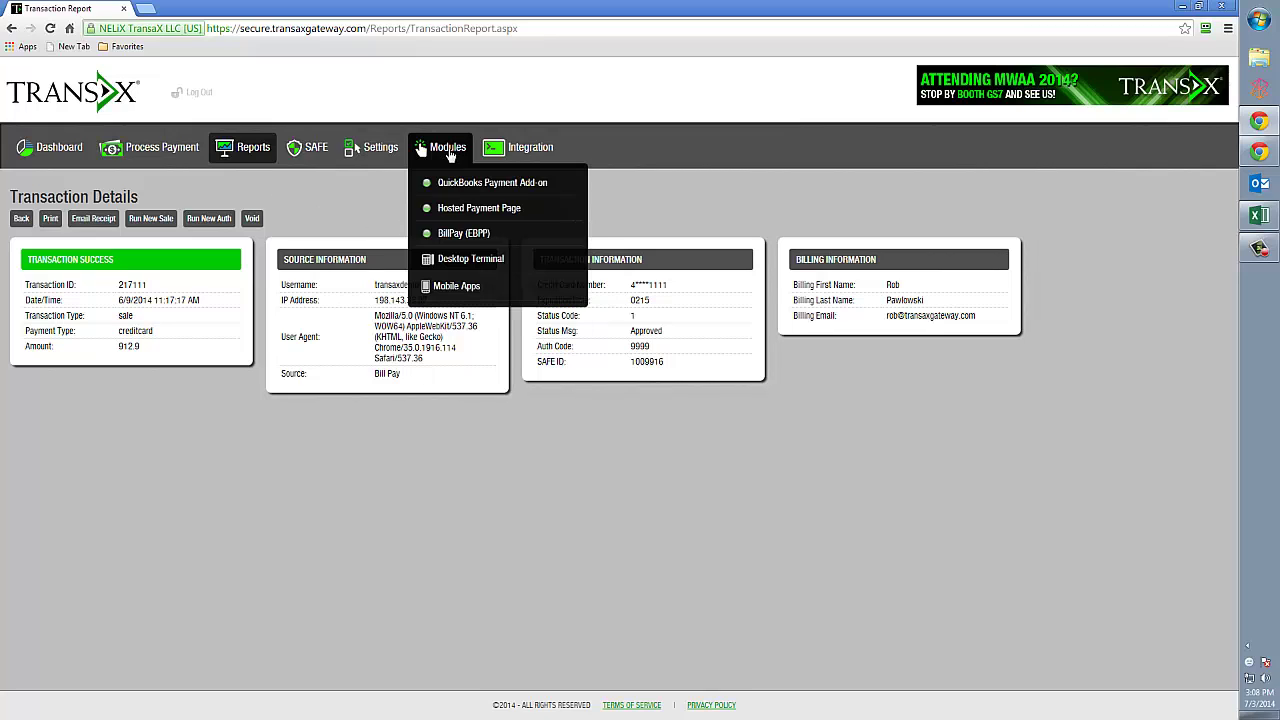
Step: Run the BillPay Aging Report and open the 30-days-old outstanding invoices for the second TestCompany 2 account
click(470, 258)
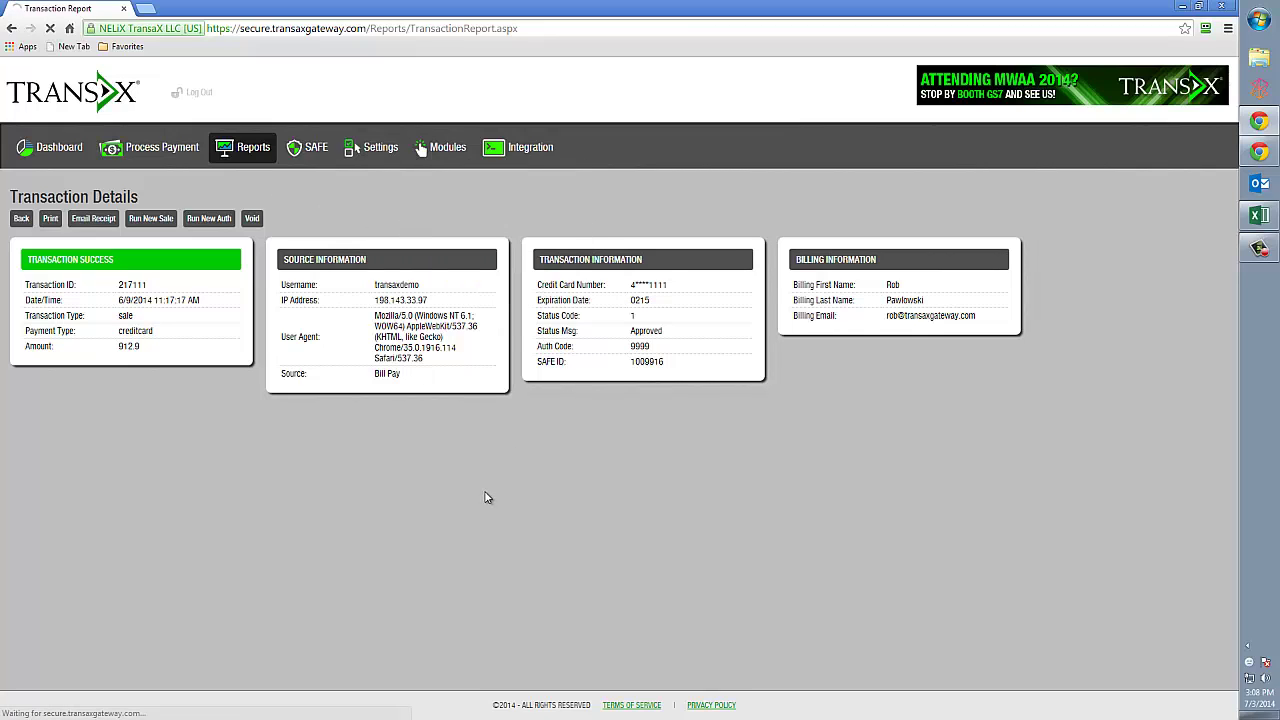
click(309, 226)
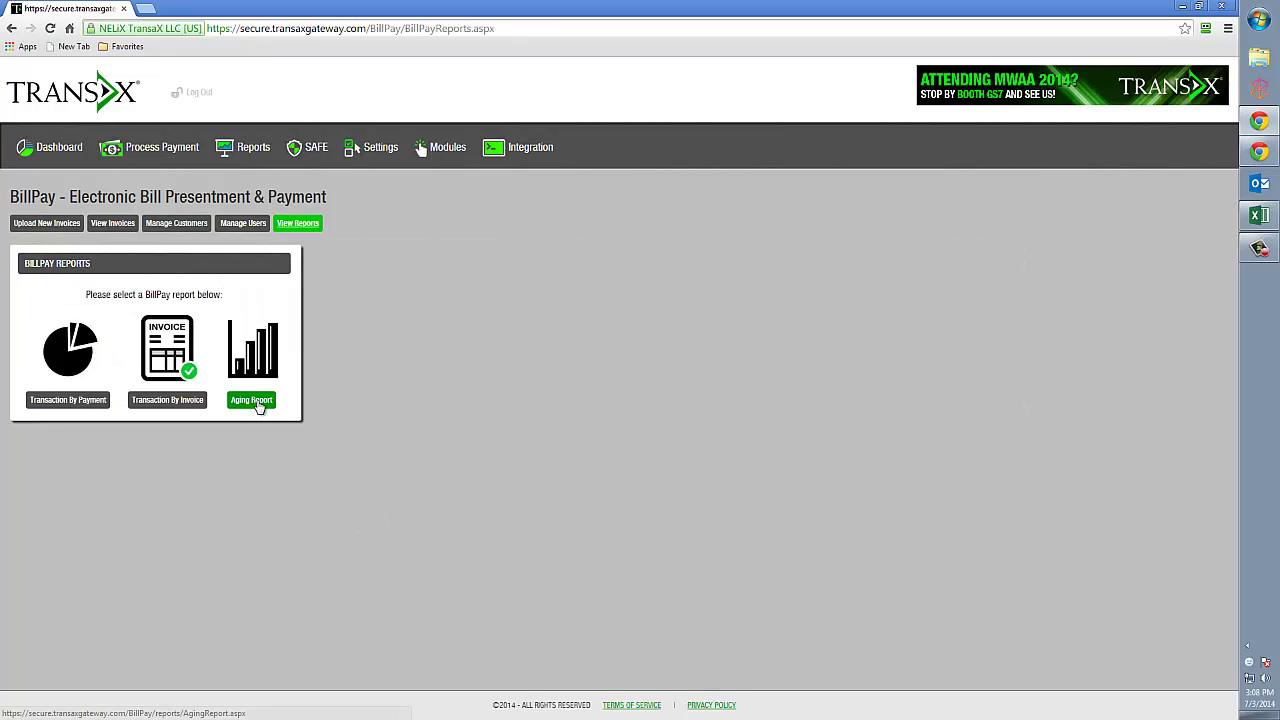
click(253, 401)
click(52, 388)
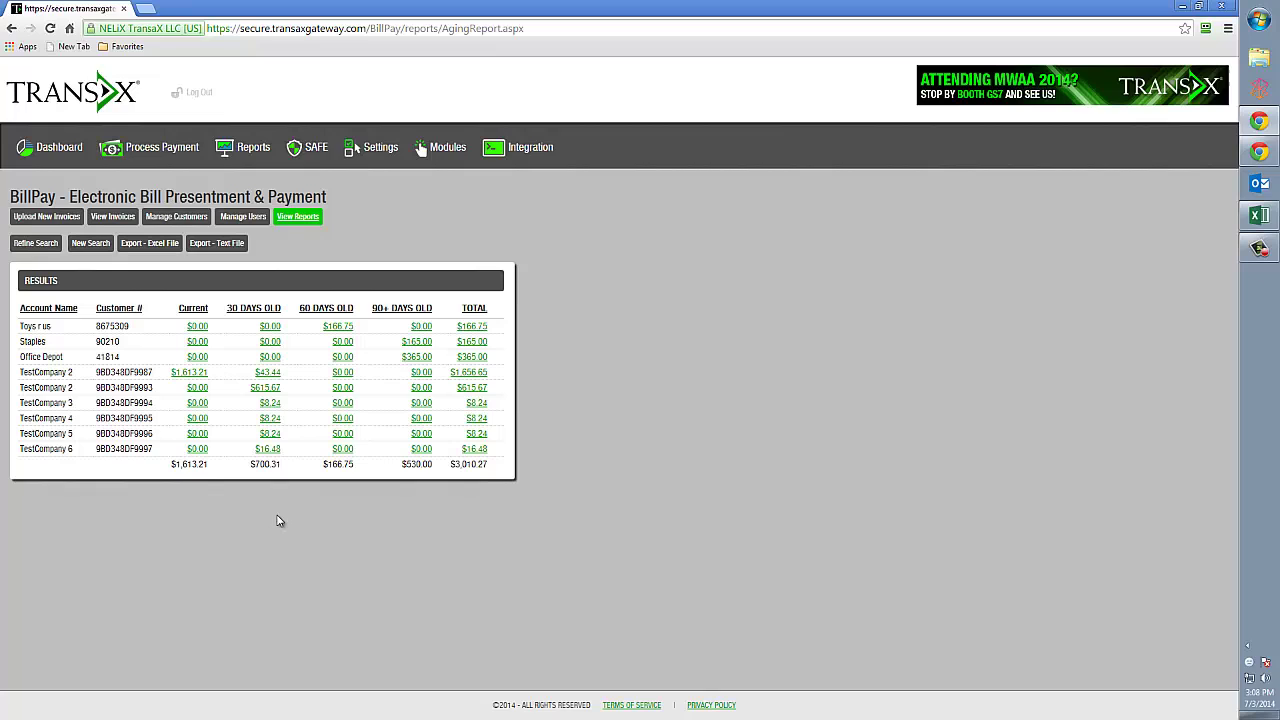
click(263, 389)
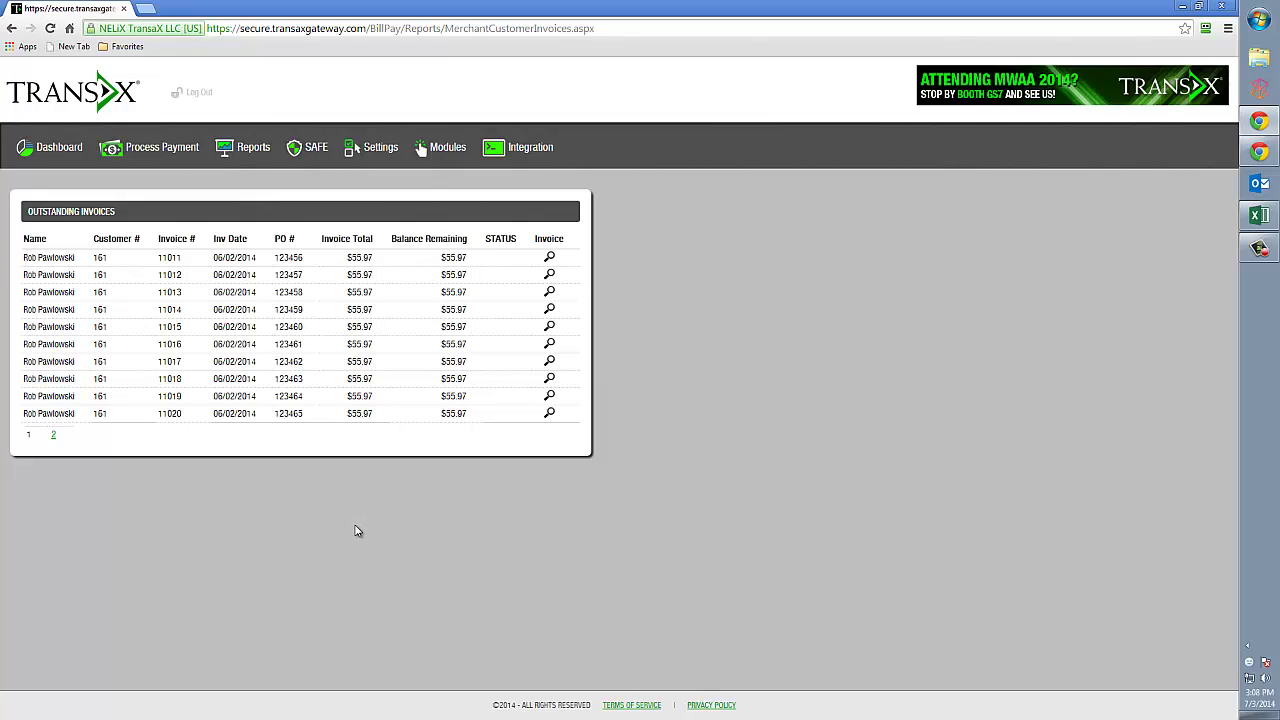
Step: Switch from the merchant site to the customer login, sign in with the prefilled credentials, and open the payment methods page
click(195, 92)
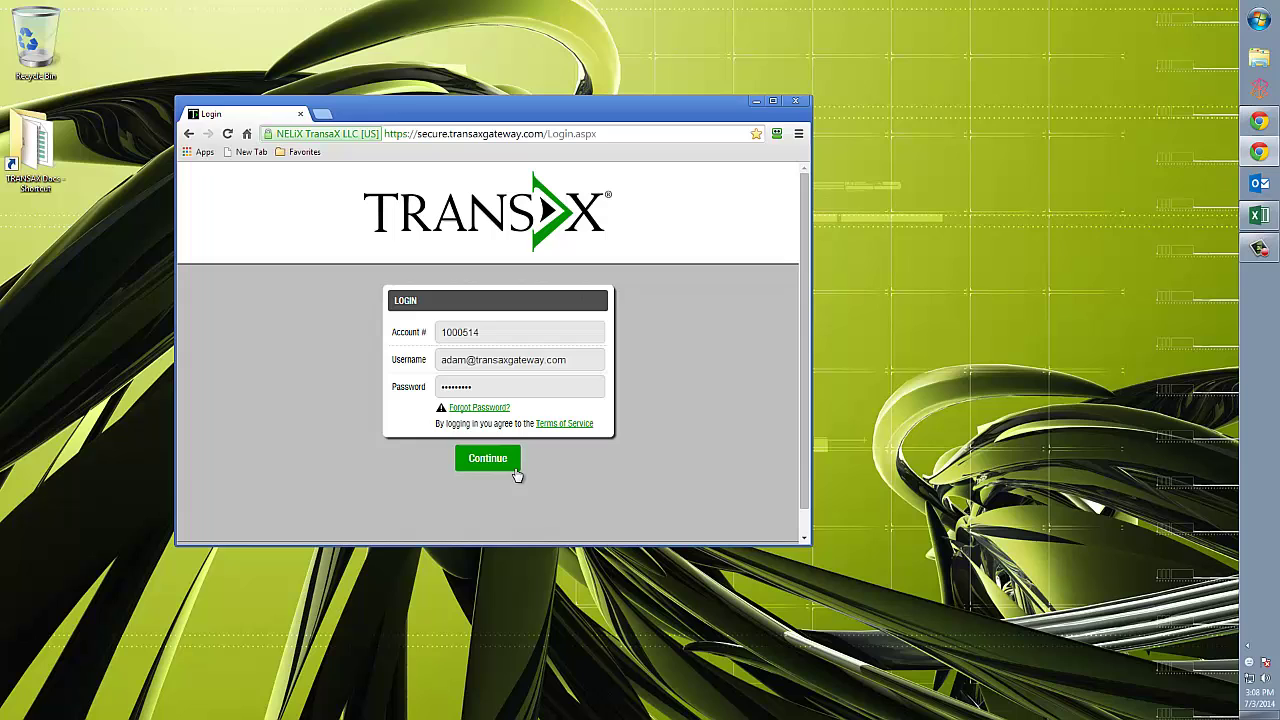
click(515, 473)
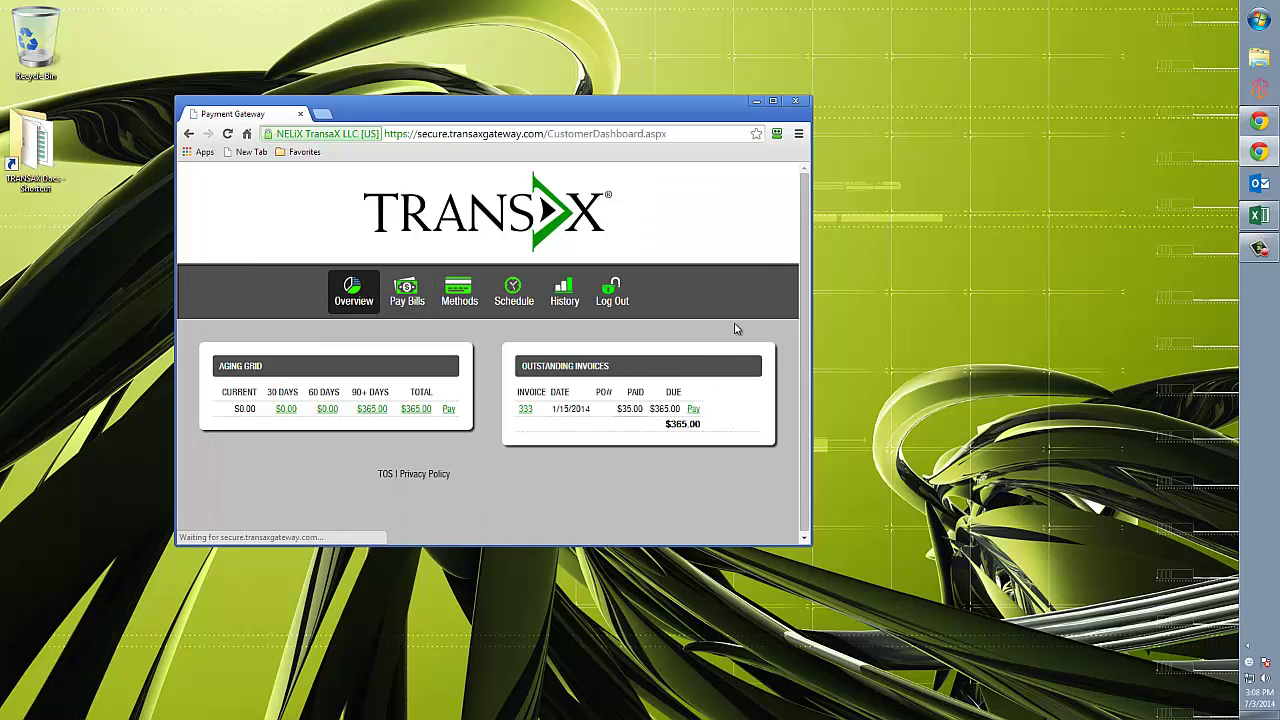
click(773, 101)
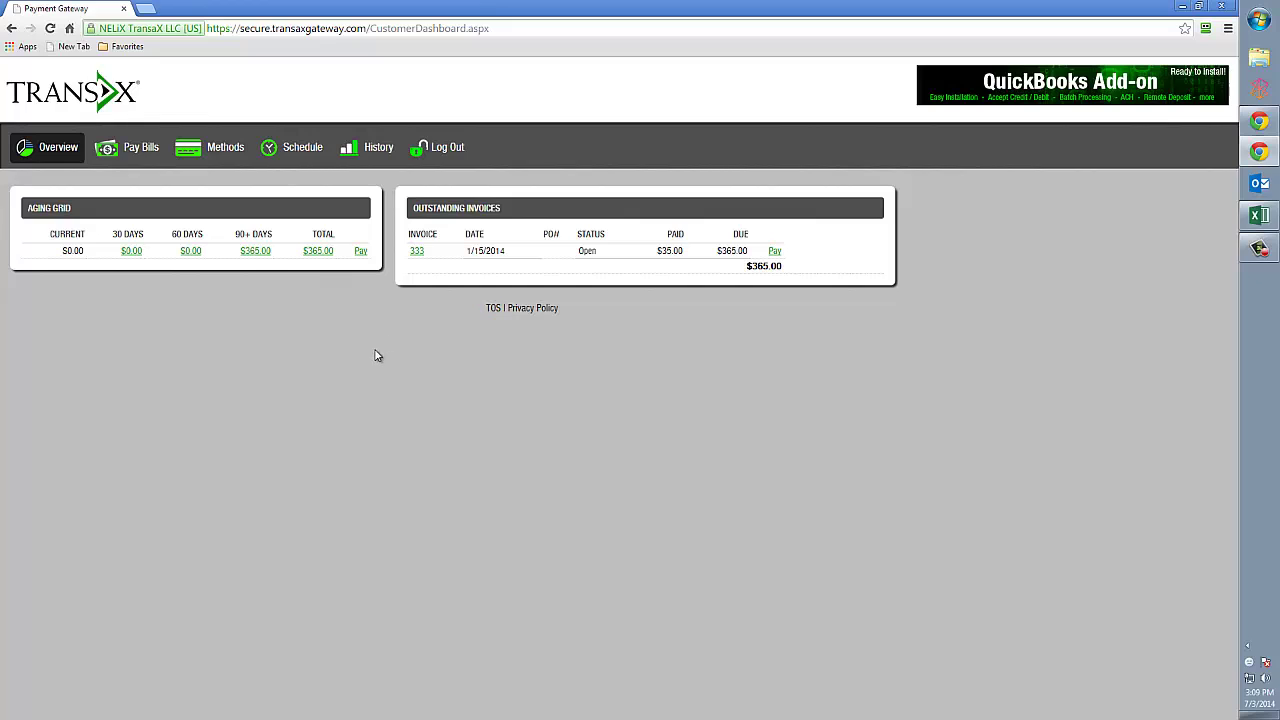
click(218, 158)
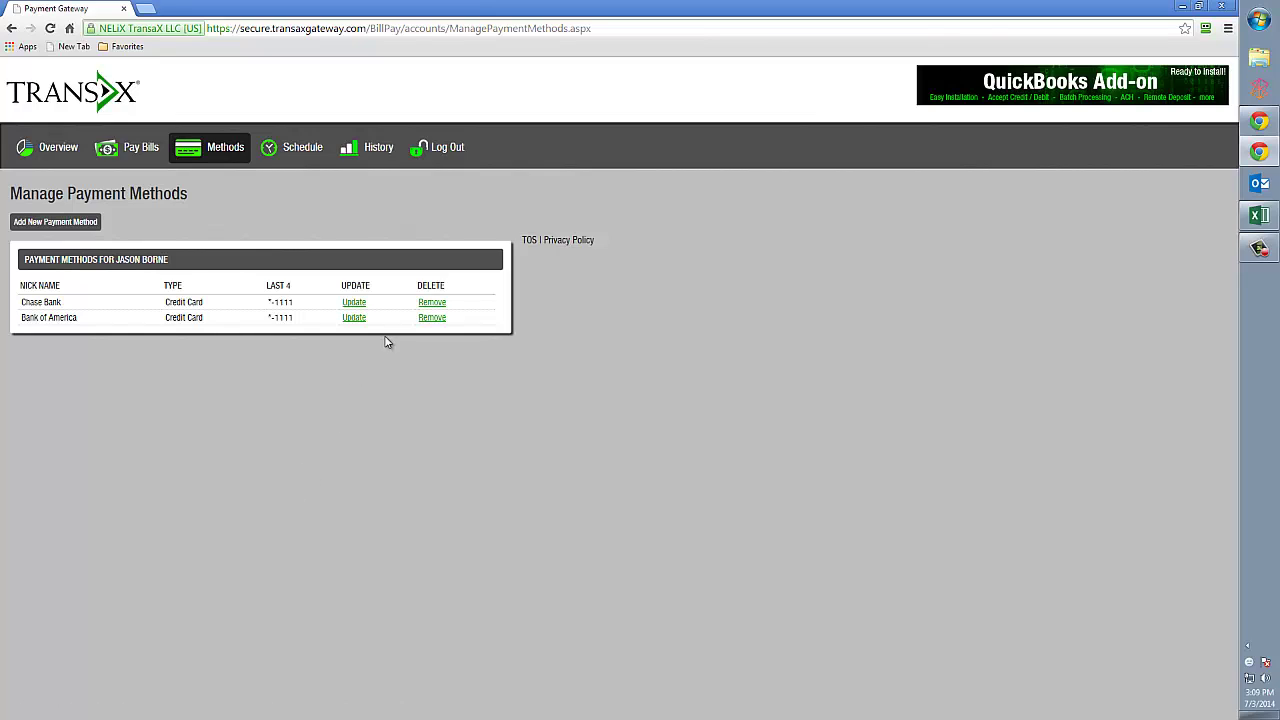
Step: Open the Chase Bank payment method's update form and return to the payment methods list without changing anything
click(356, 302)
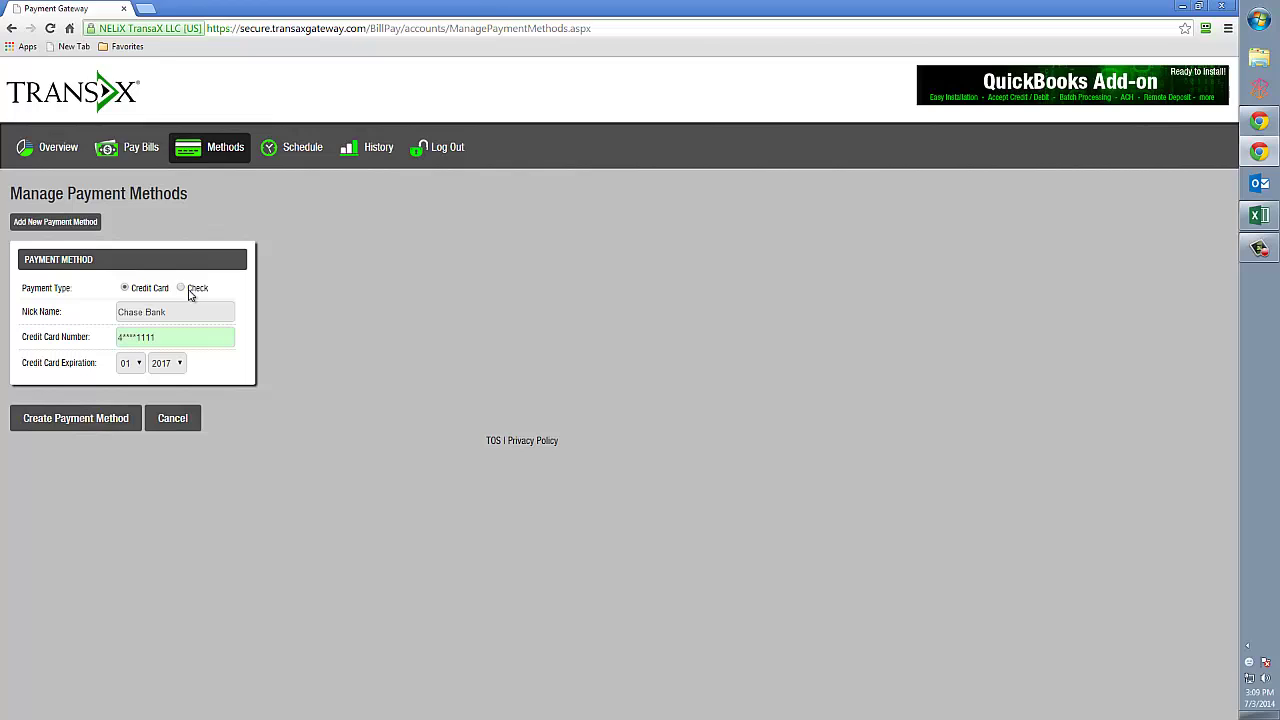
click(217, 149)
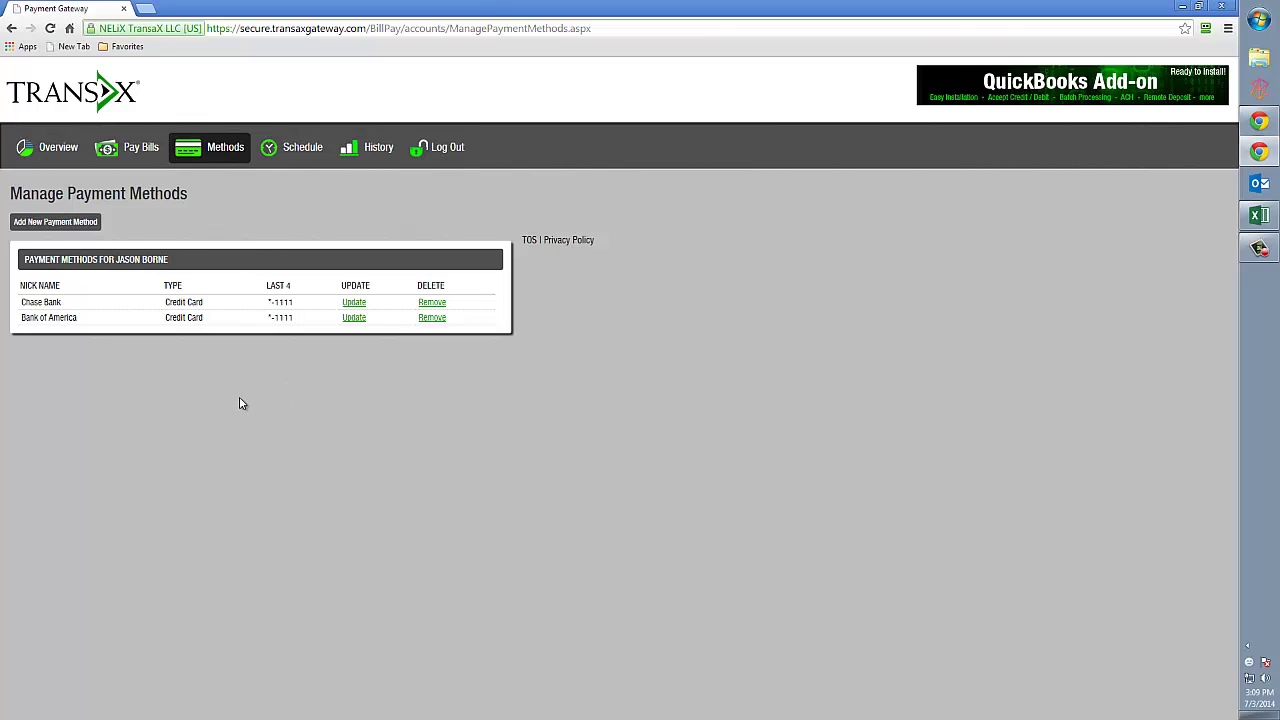
Step: Open the bill payment page, mark the open invoice for payment, and set its payment amount to 15.00
click(139, 161)
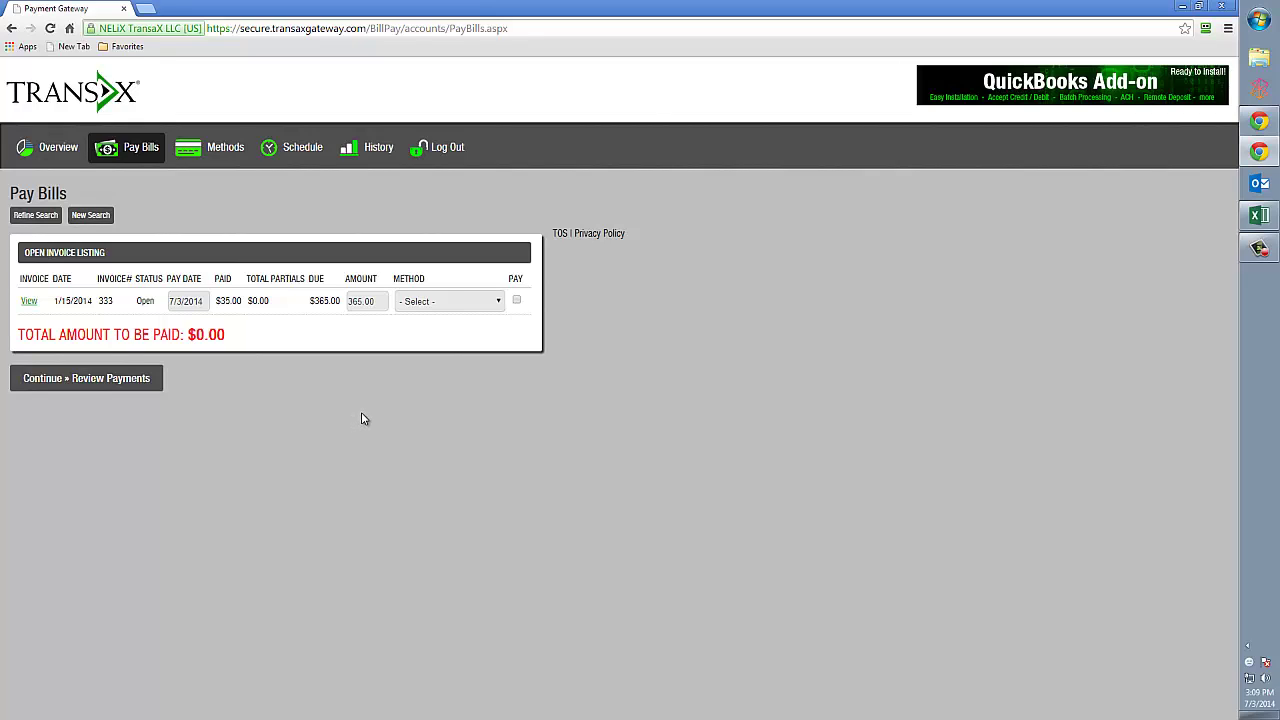
click(517, 301)
drag(24, 335, 243, 335)
click(271, 345)
drag(385, 302, 313, 303)
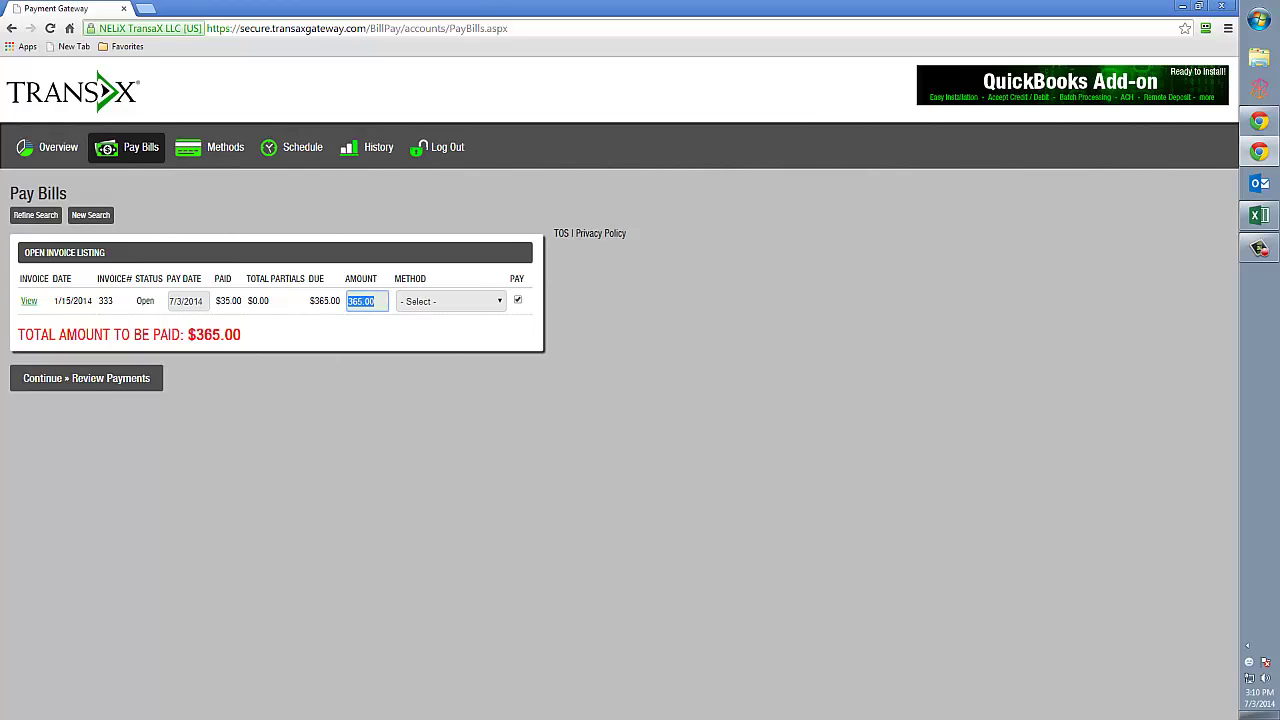
text(15)
click(191, 334)
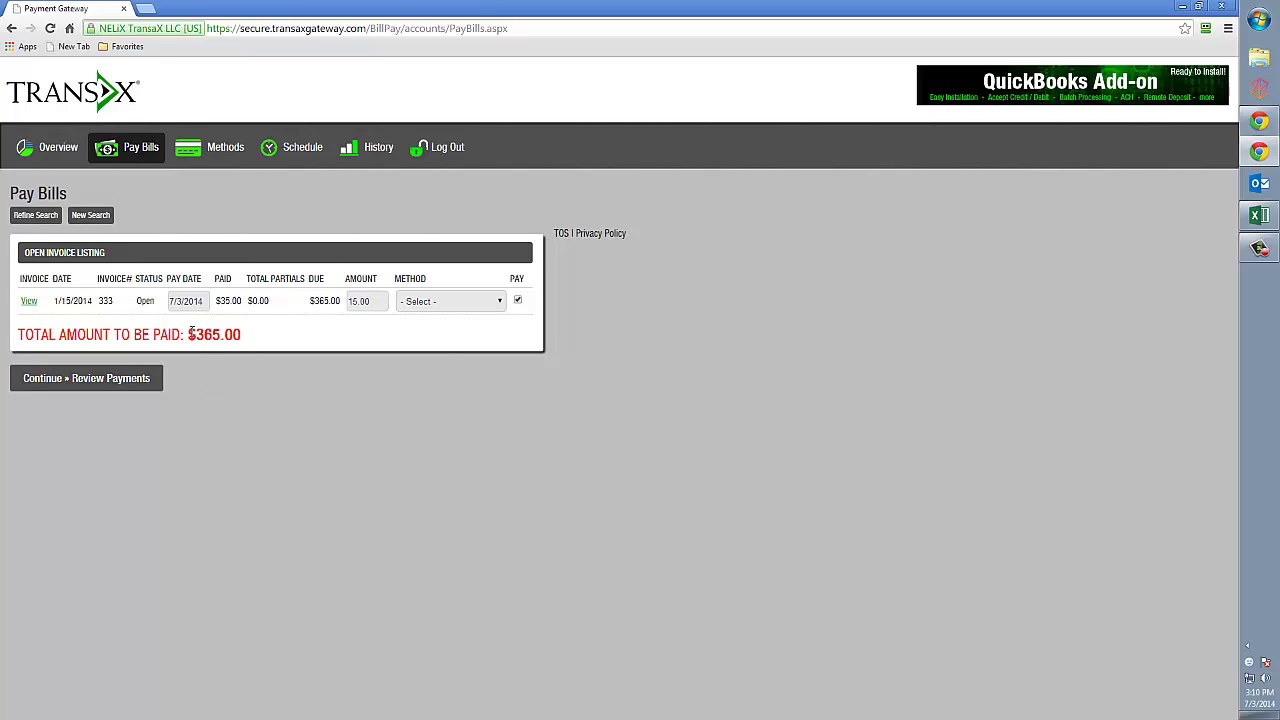
Step: Try a pay date of 7/31/2014 for the invoice, and set it back to 7/3/2014
click(183, 305)
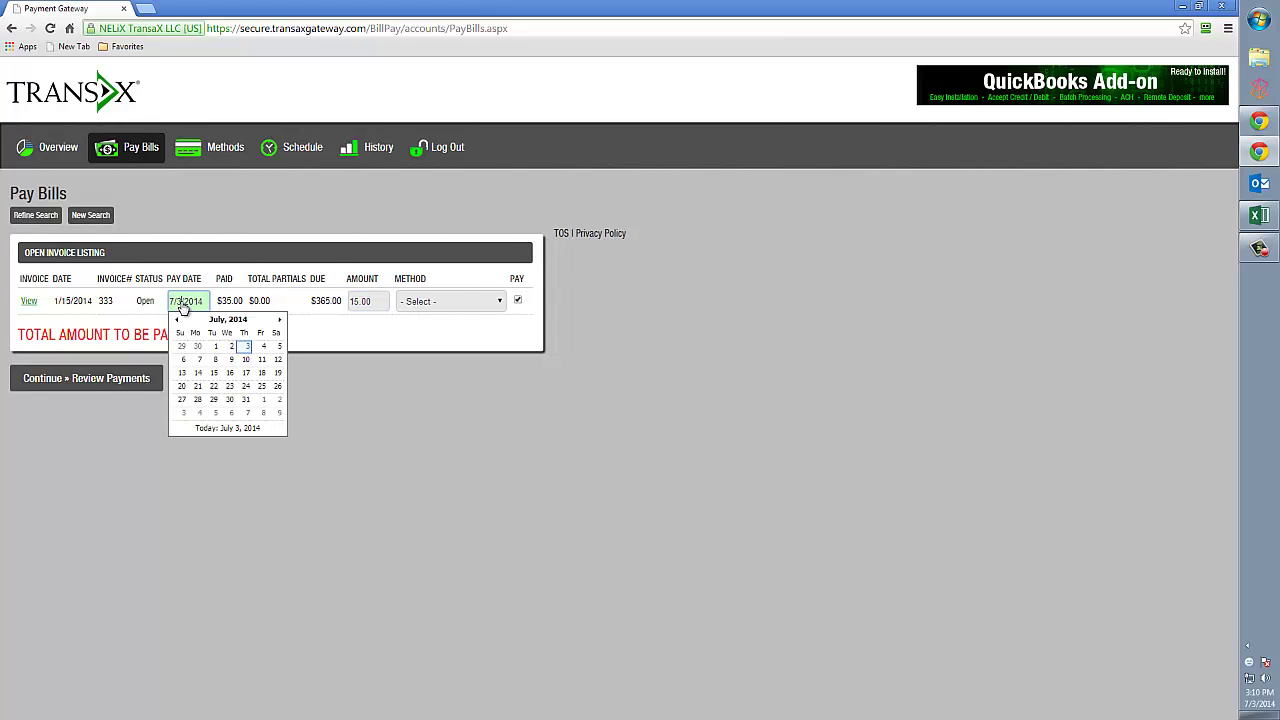
click(245, 399)
click(192, 308)
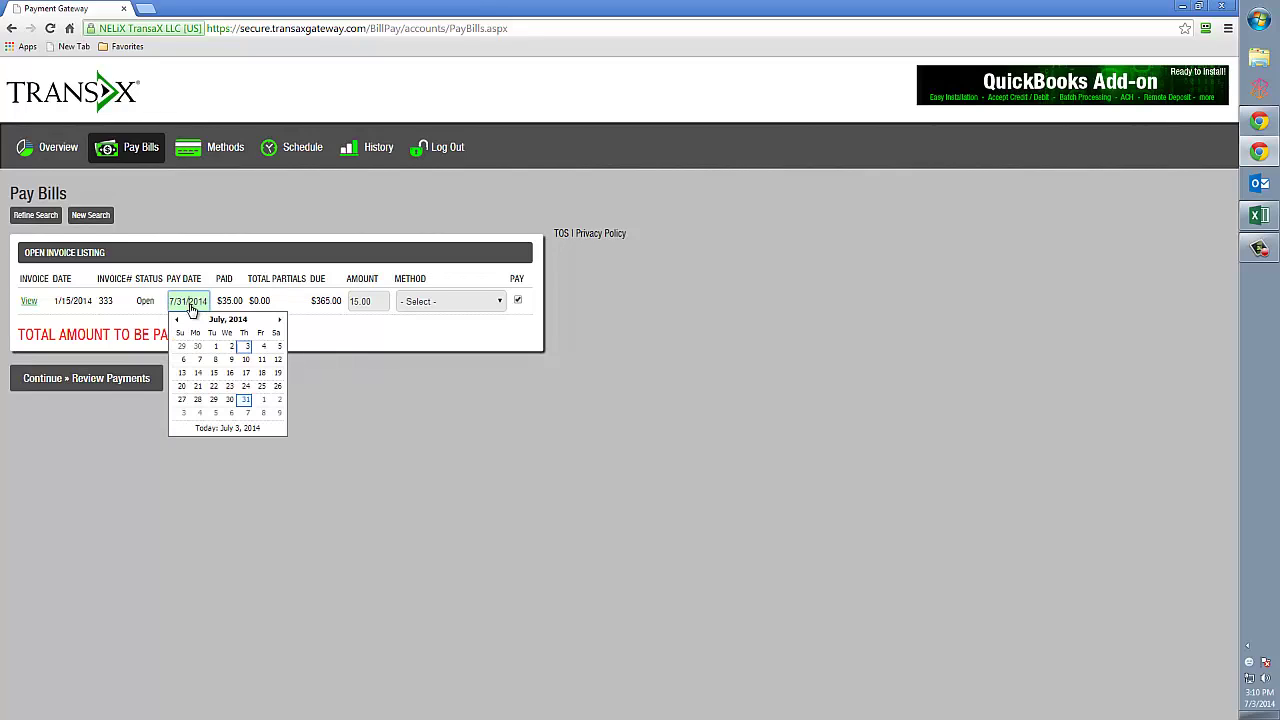
click(249, 352)
click(270, 338)
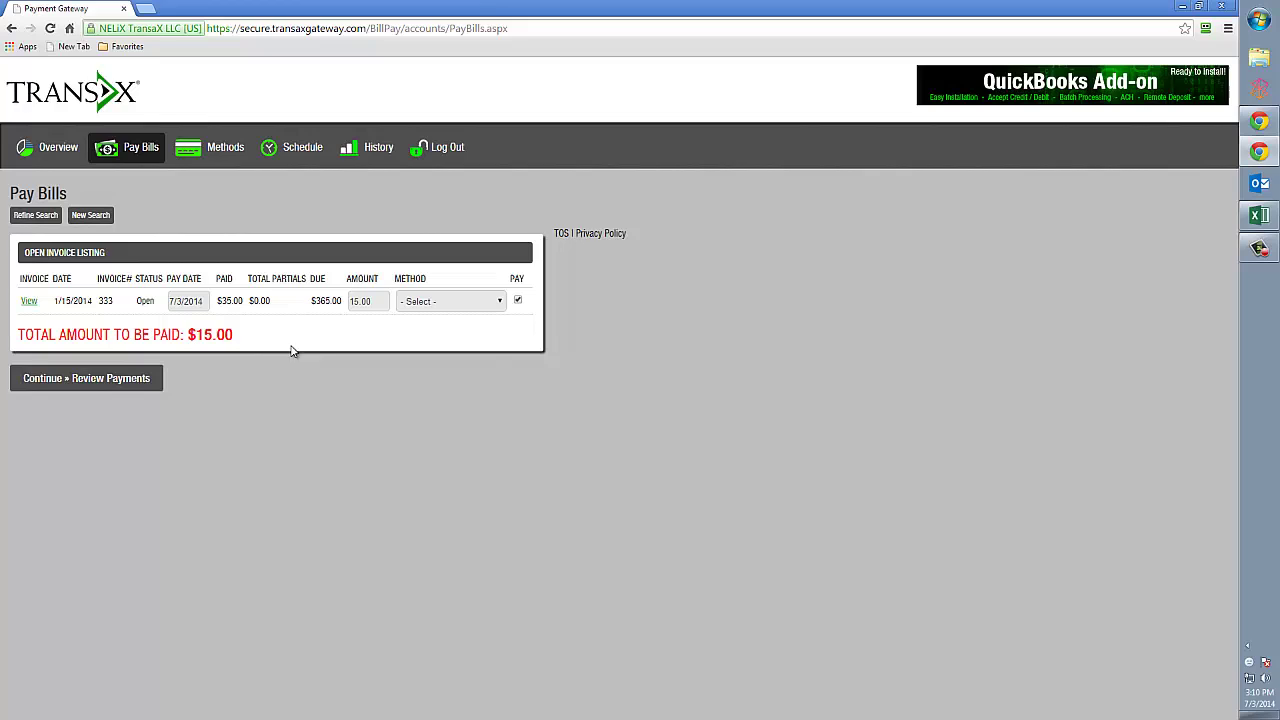
Step: Choose Chase Bank as the invoice's payment method and continue to the payment review
click(501, 303)
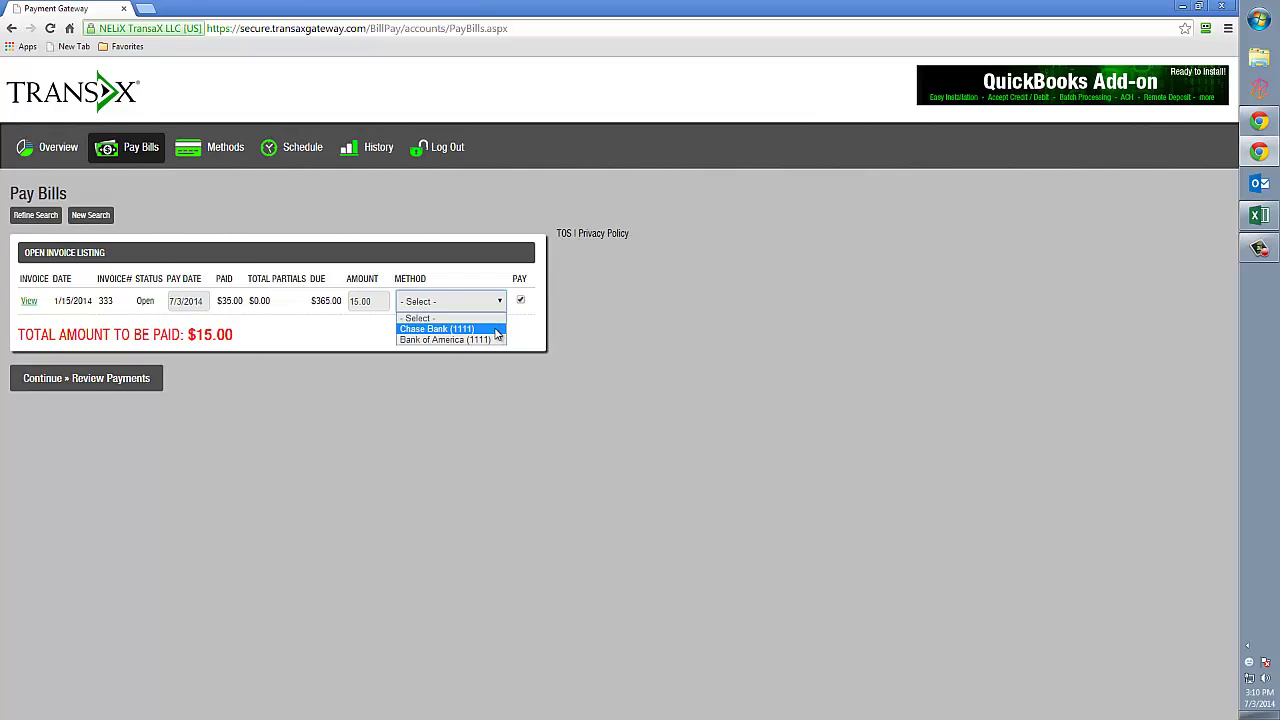
click(440, 329)
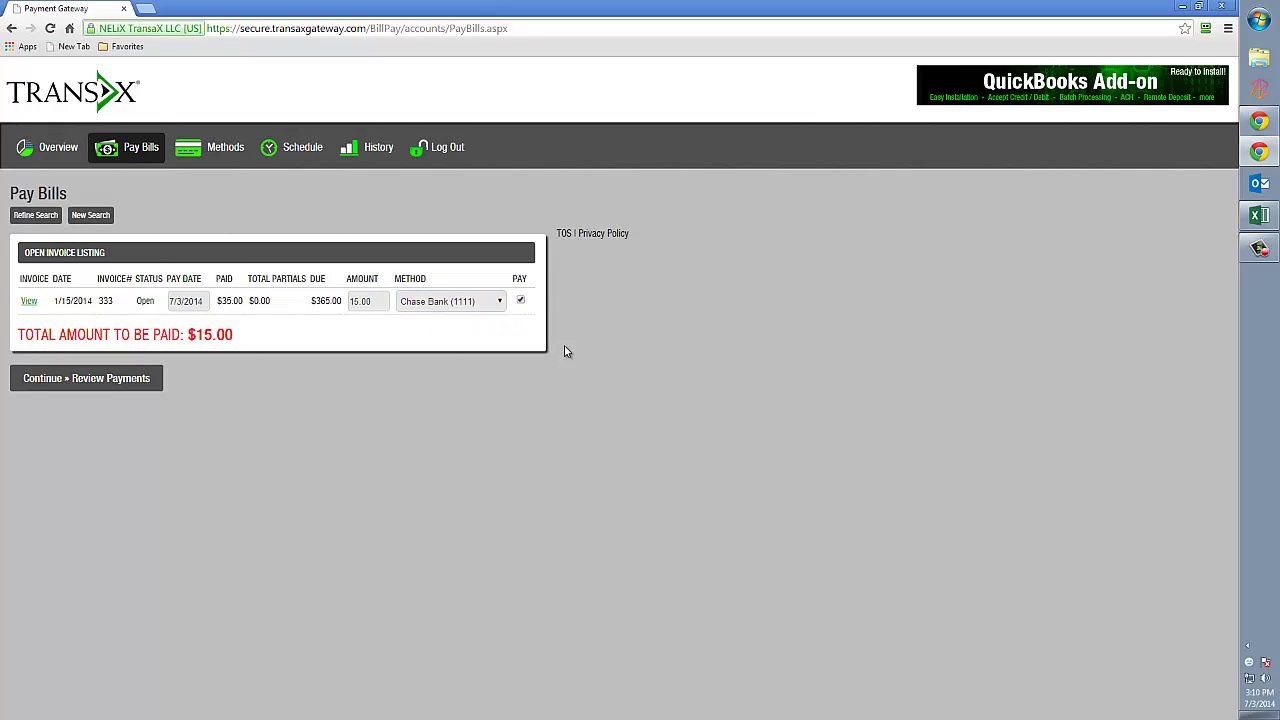
click(126, 382)
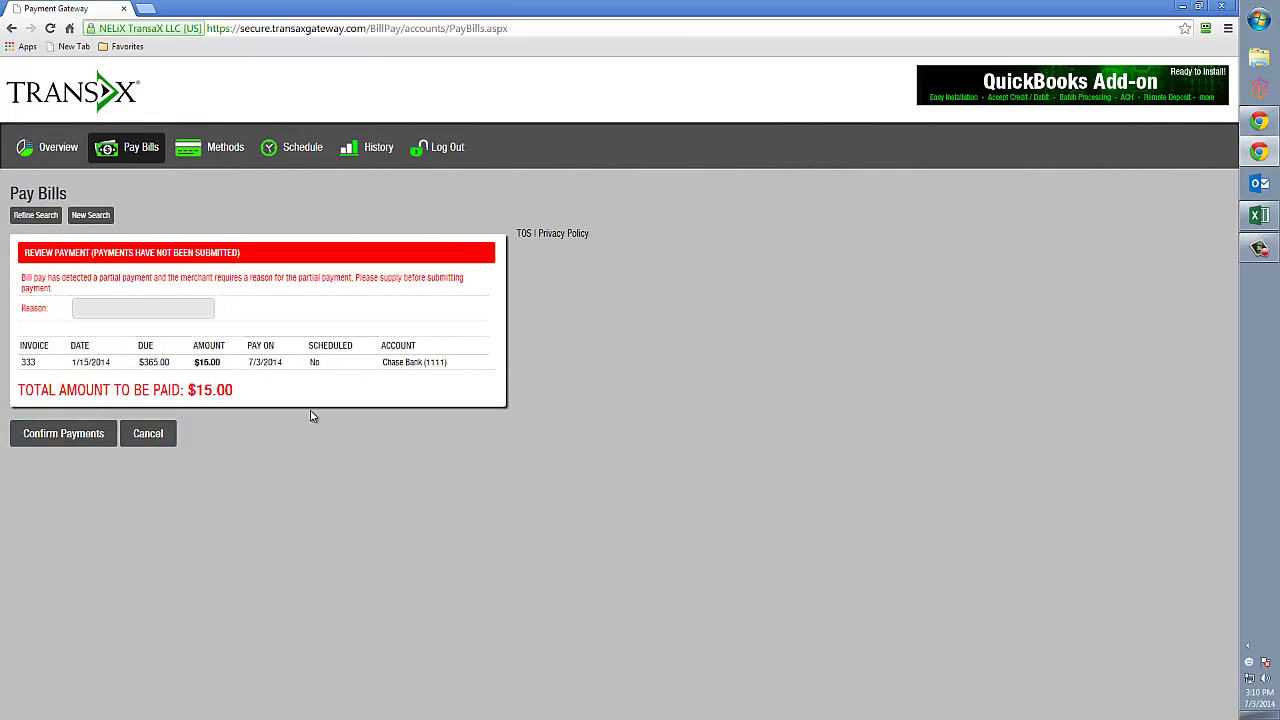
Step: Enter "I'm broke" as the partial payment reason and confirm the payment
click(190, 313)
click(190, 313)
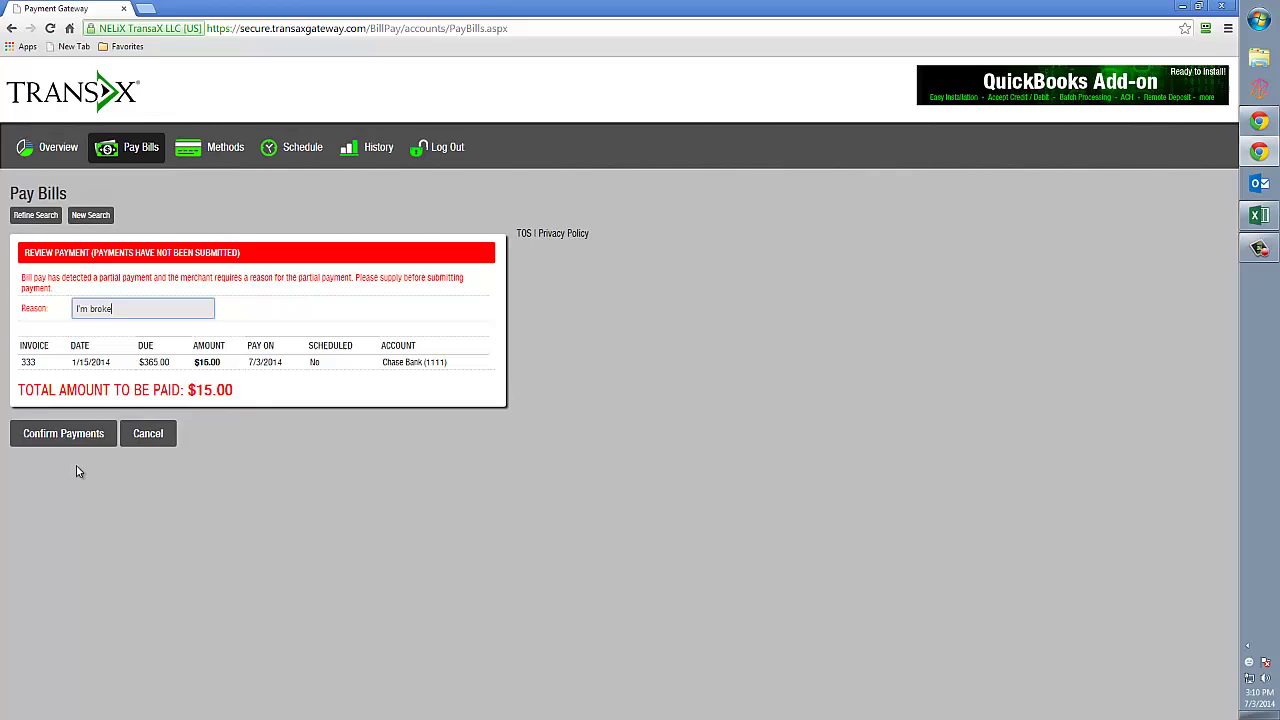
click(75, 440)
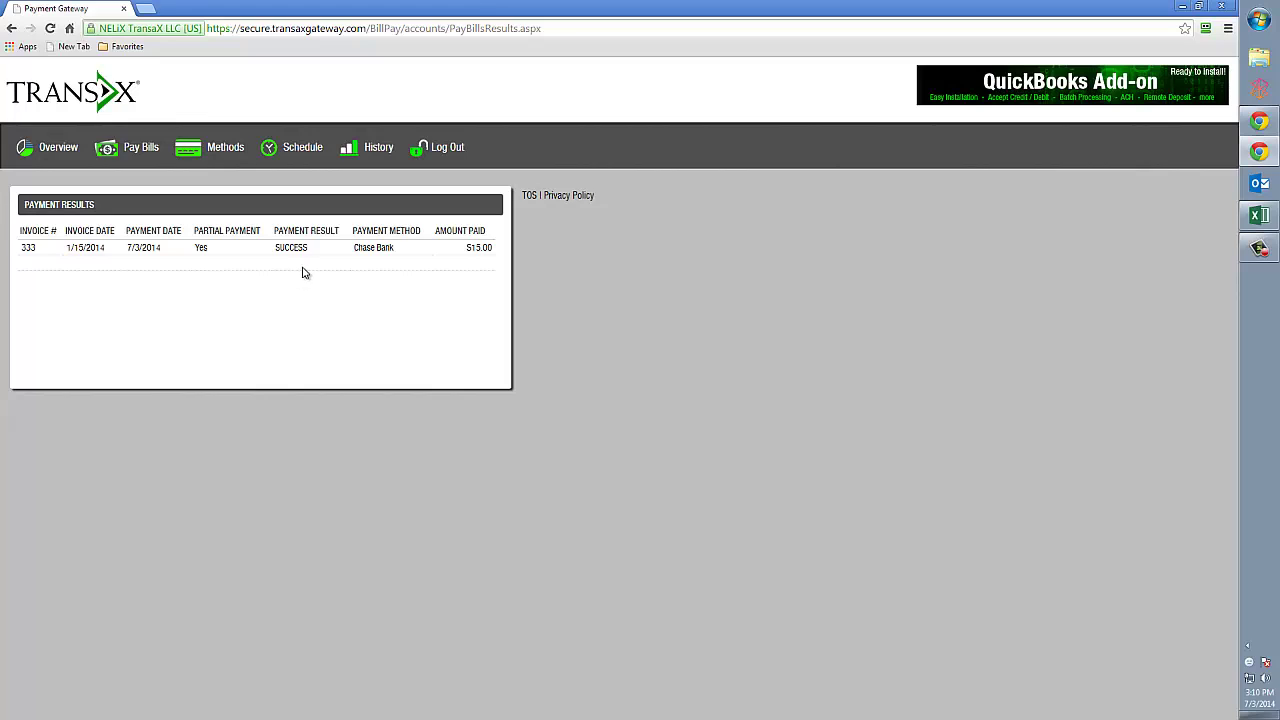
Step: View the scheduled payments and run the Payment History Report without filters
click(299, 160)
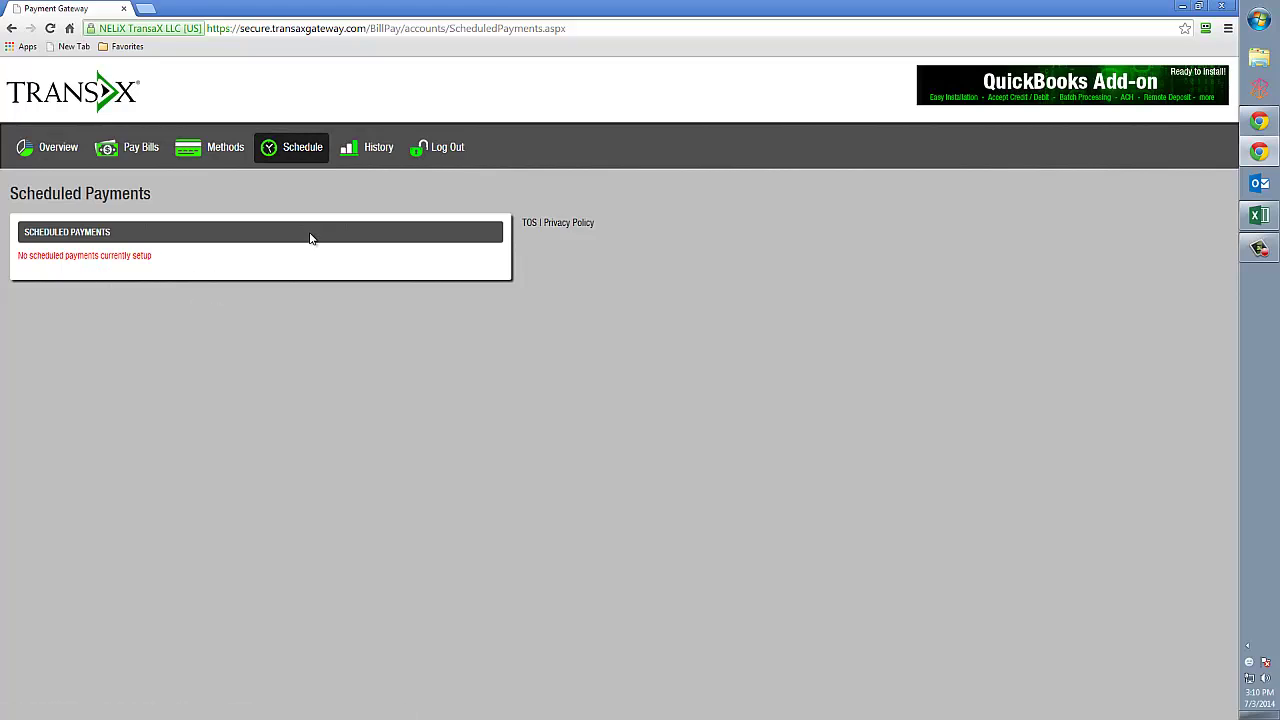
click(366, 150)
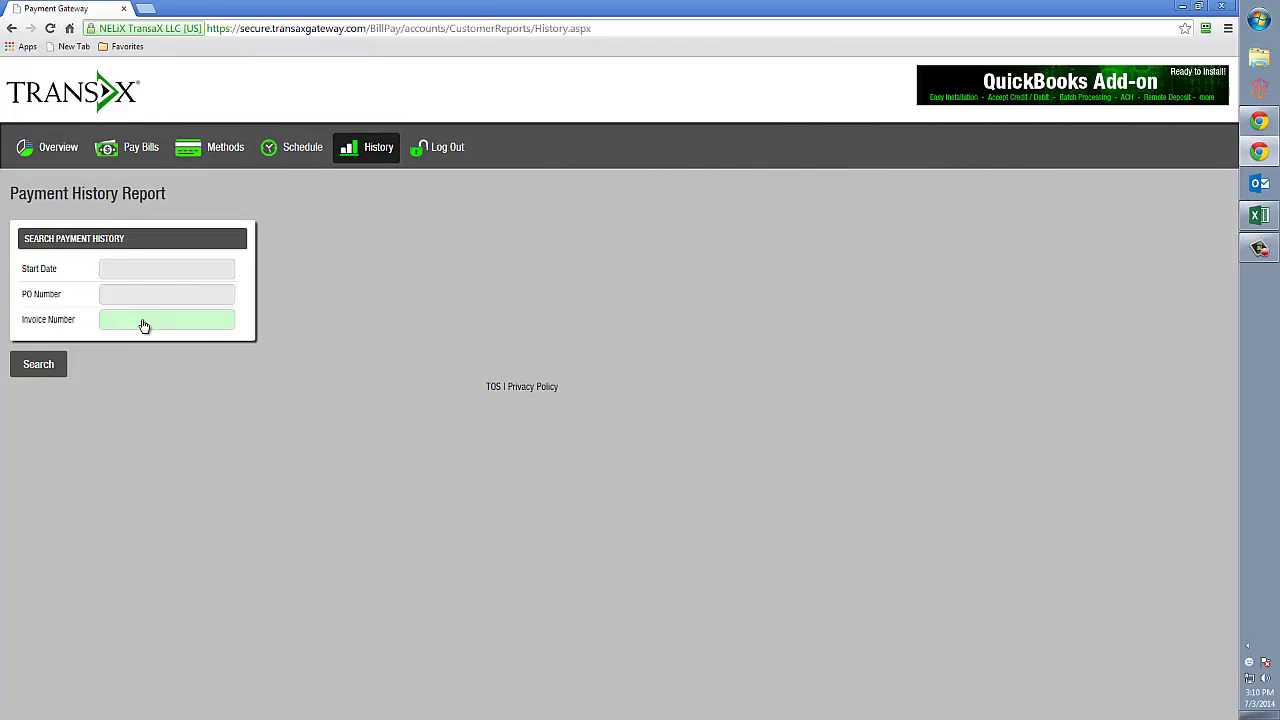
click(43, 366)
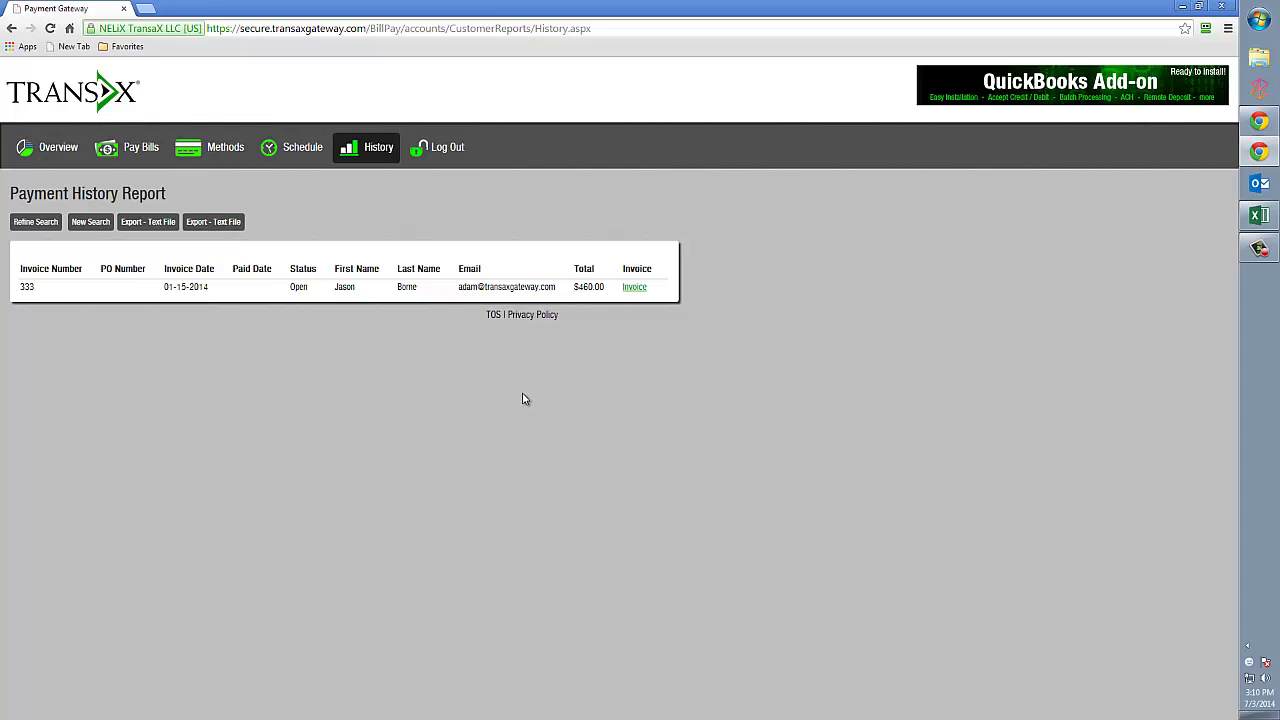
Step: Return to the customer overview of outstanding invoices and log out of the portal
click(55, 160)
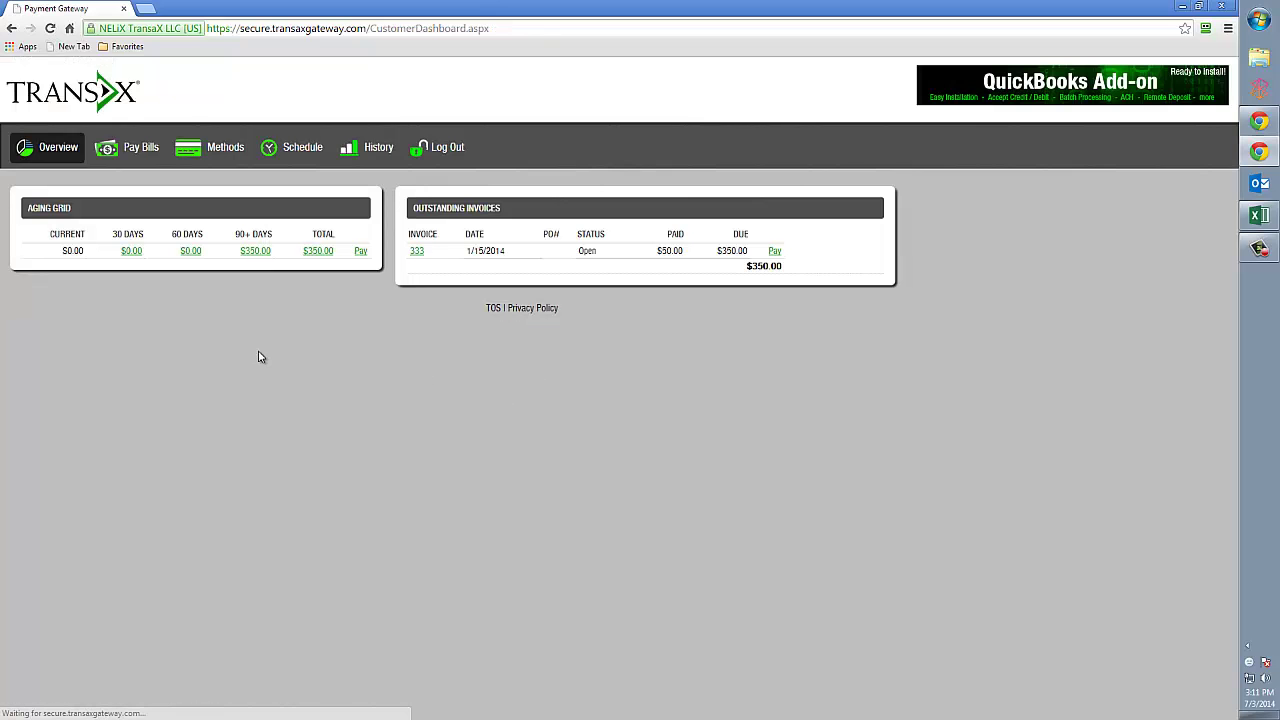
click(450, 155)
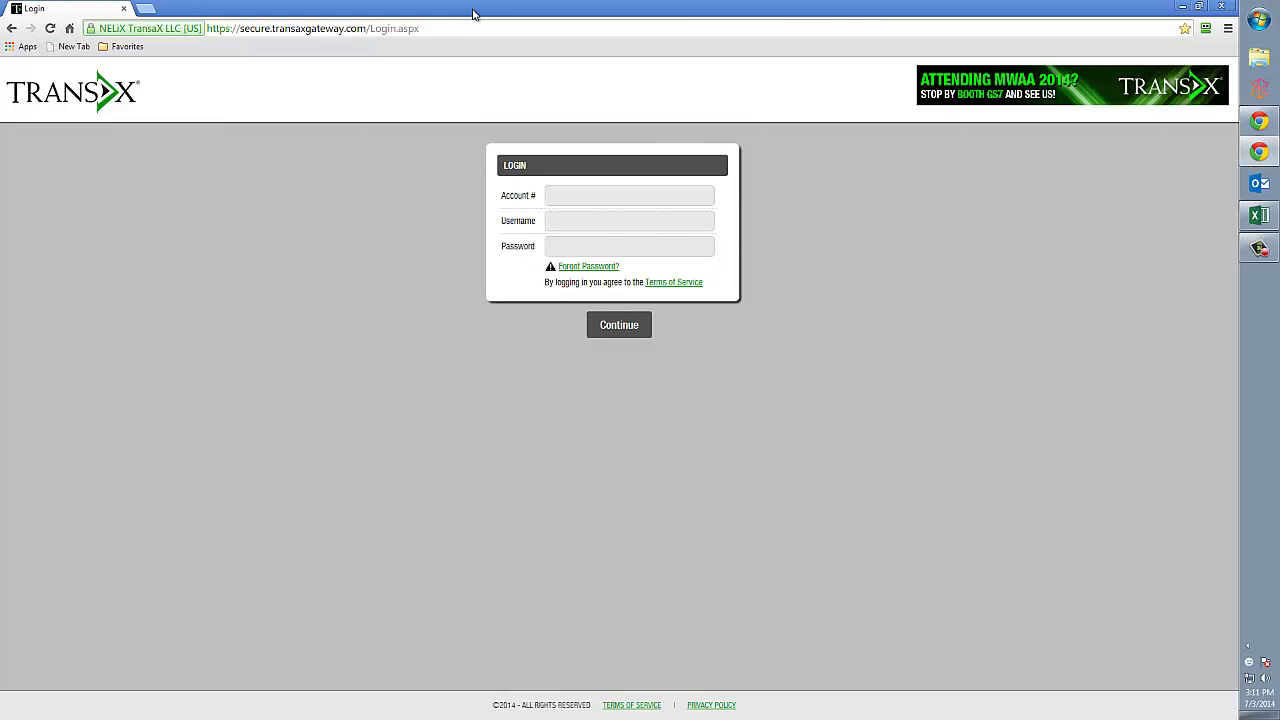